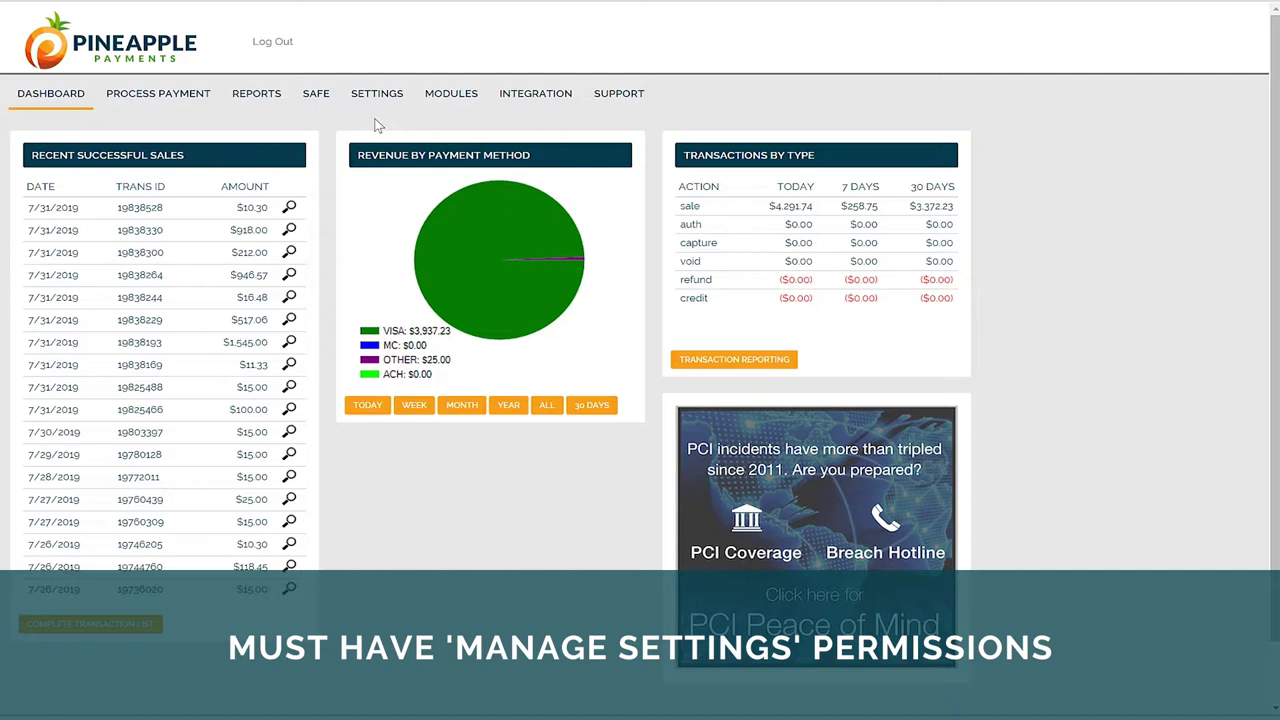
Open Merchant Configuration, review User Management Tools with Group and MID Permissions enabled, and save
{"action": "left_click", "coordinate": [377, 94]}
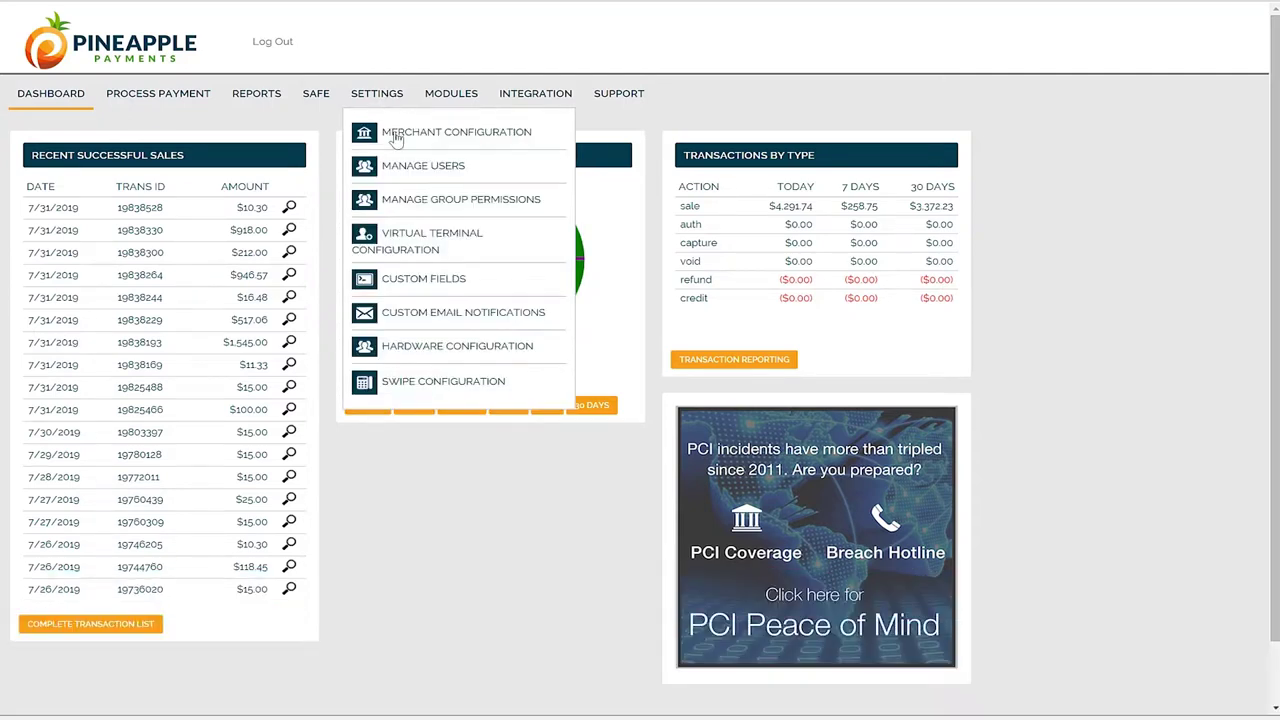
{"action": "left_click", "coordinate": [515, 140]}
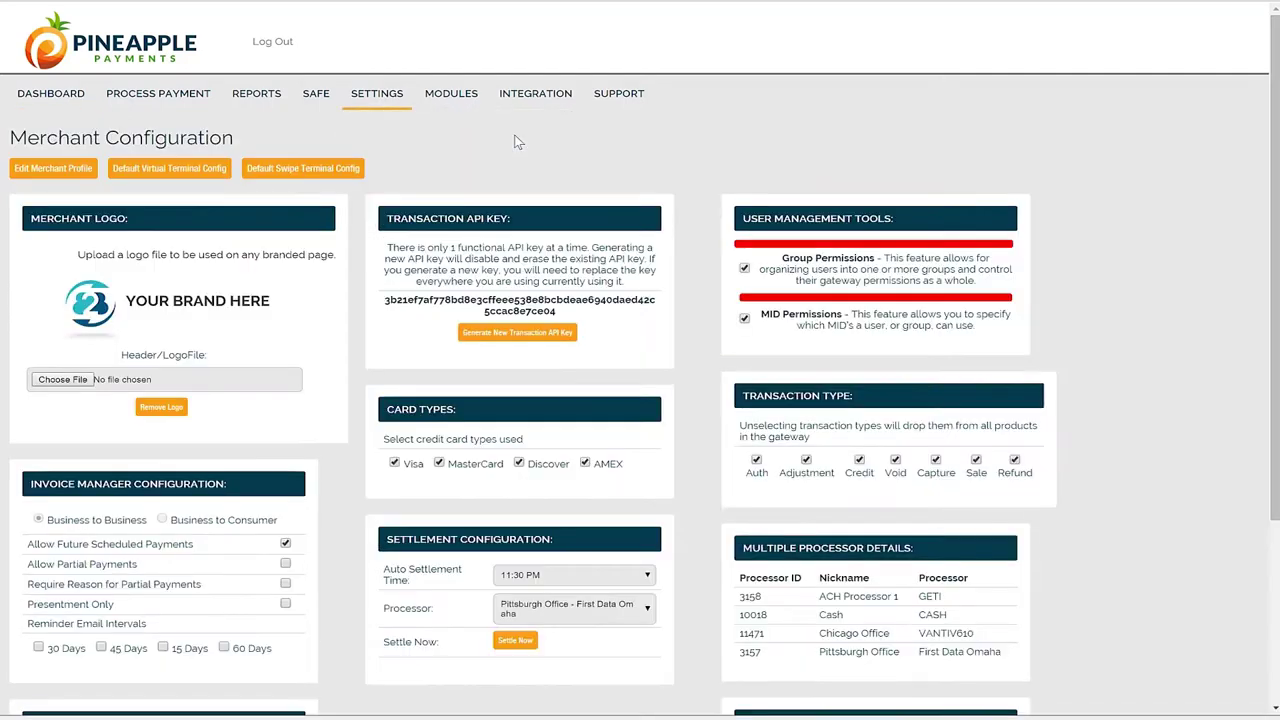
{"action": "scroll", "coordinate": [664, 178], "scroll_direction": "down", "scroll_amount": 1}
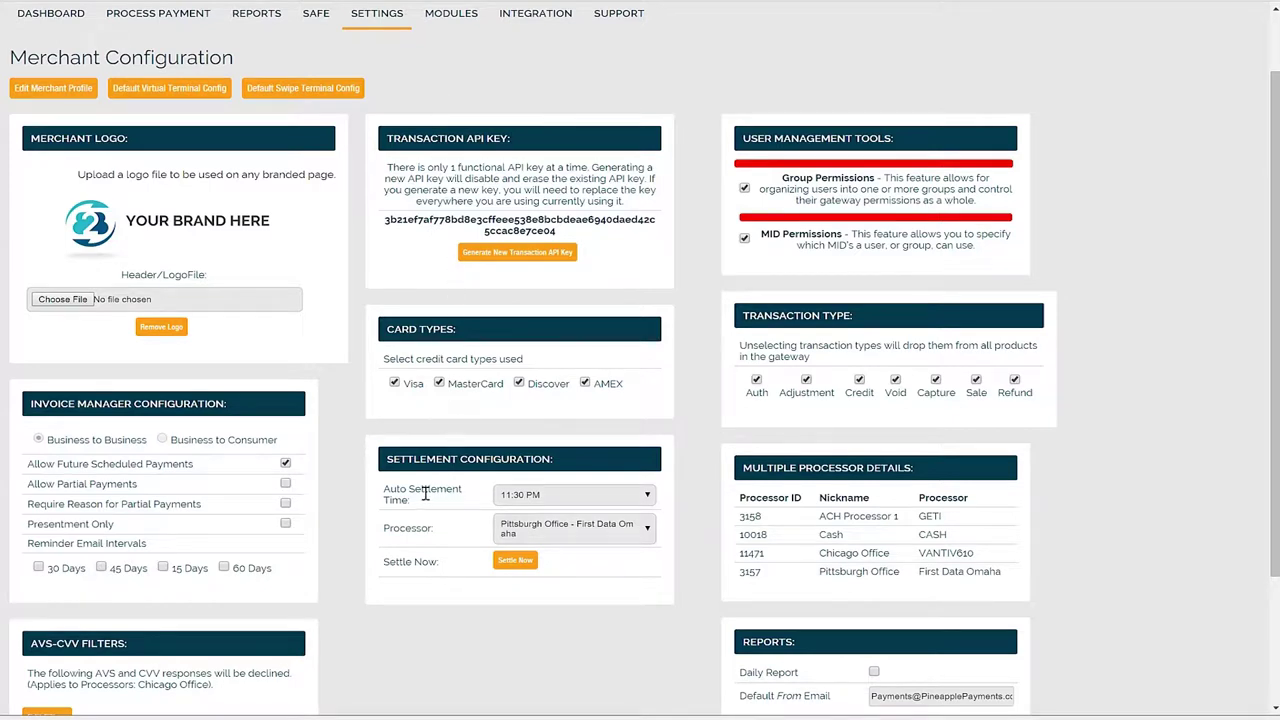
{"action": "scroll", "coordinate": [425, 489], "scroll_direction": "down", "scroll_amount": 2}
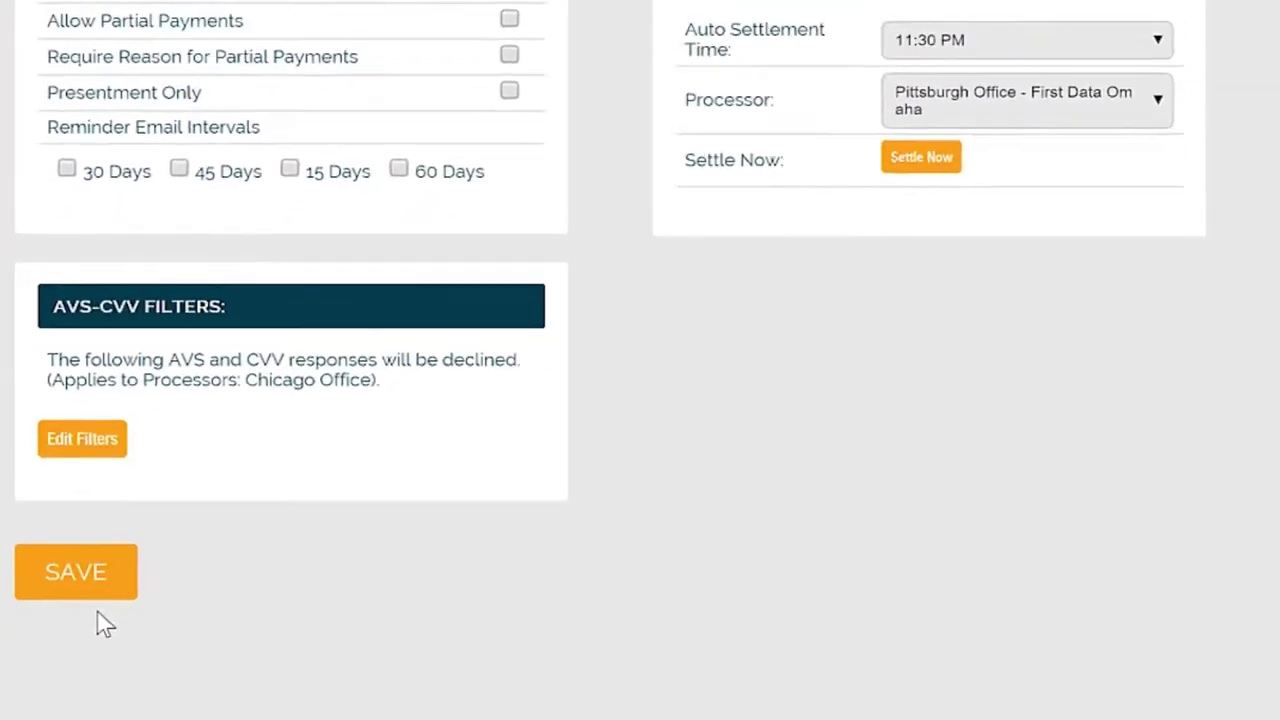
{"action": "left_click", "coordinate": [100, 590]}
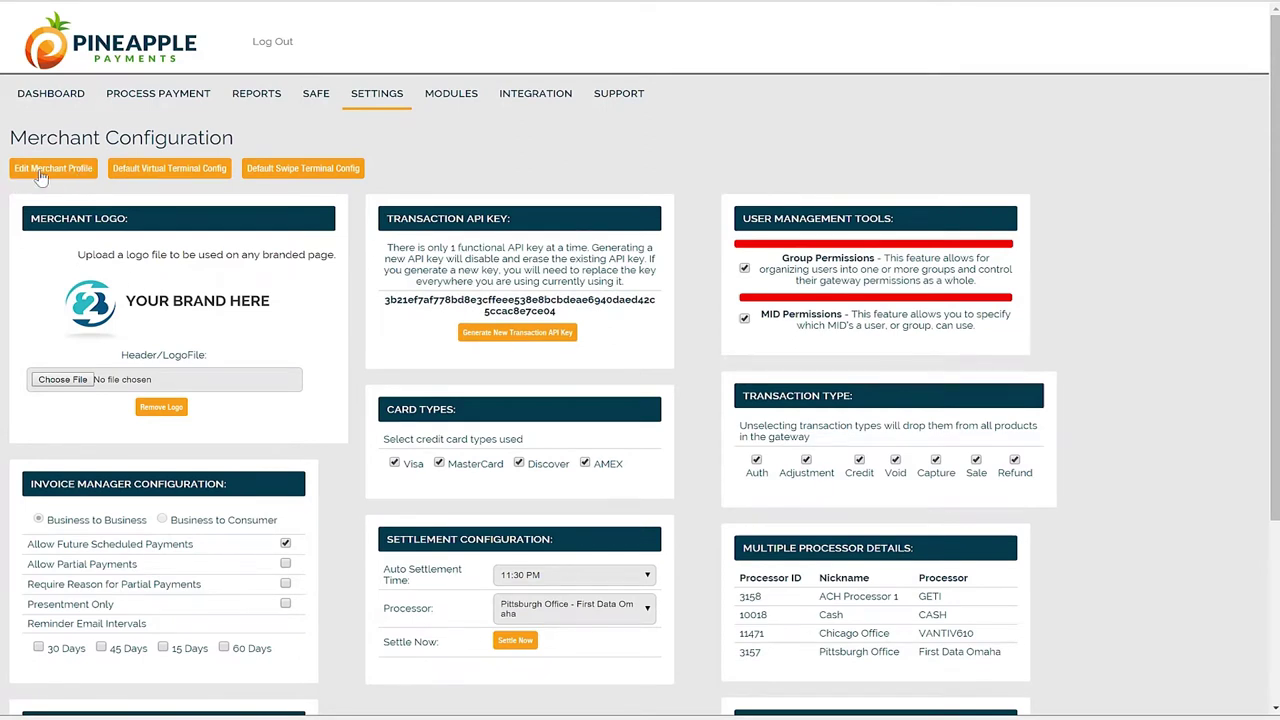
Open the merchant profile for editing and place the cursor in the Legal Name field
{"action": "left_click", "coordinate": [55, 169]}
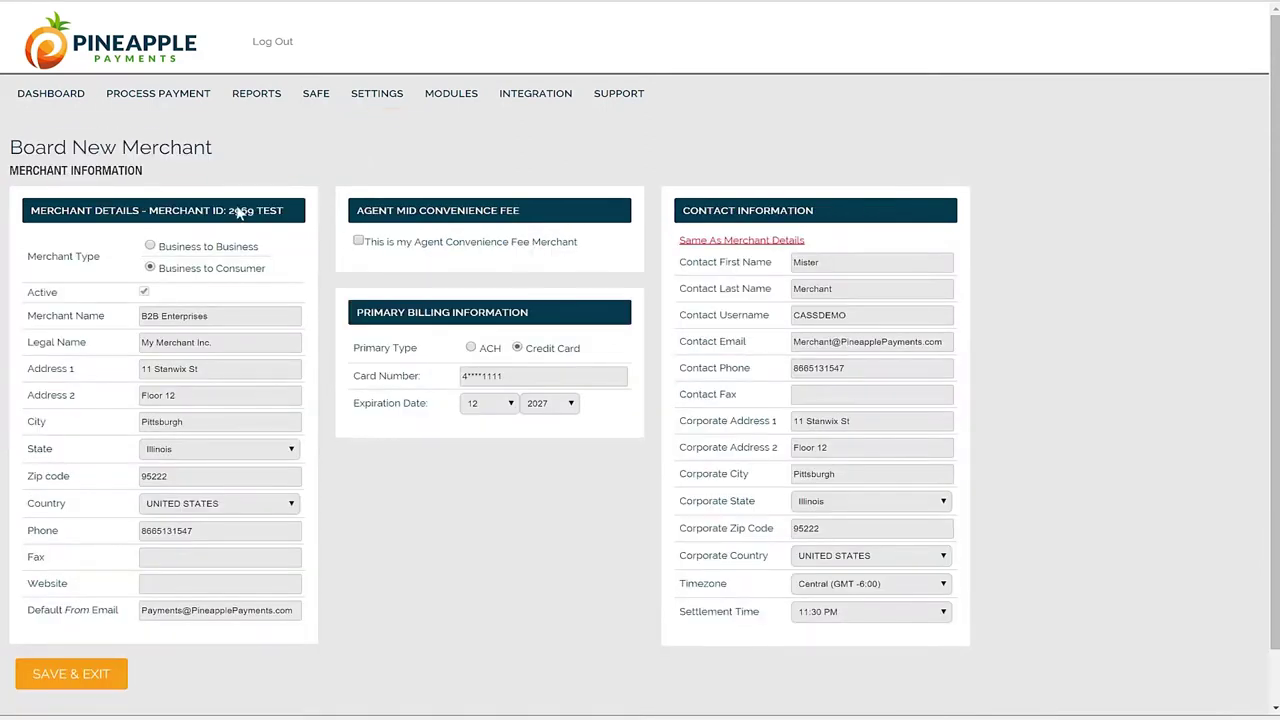
{"action": "scroll", "coordinate": [351, 325], "scroll_direction": "down", "scroll_amount": 1}
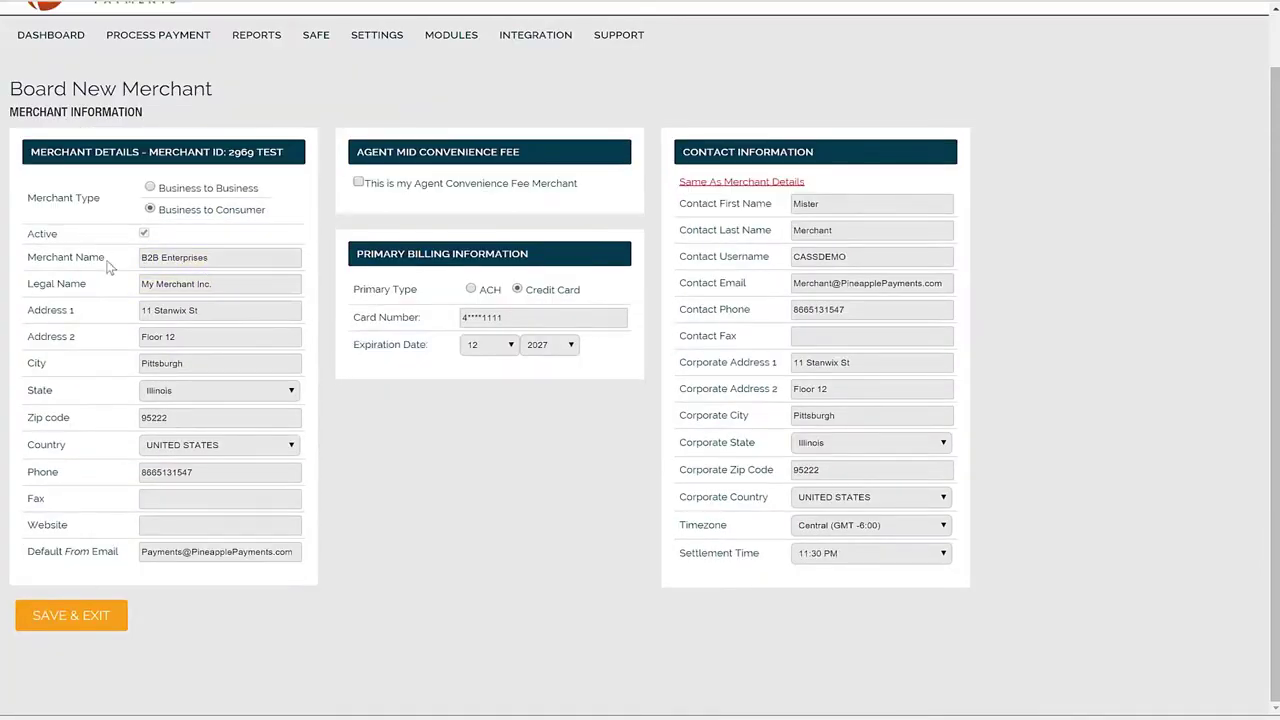
{"action": "left_click", "coordinate": [200, 286]}
In Default Virtual Terminal Config, Select All Shipping Display fields and save the configuration
{"action": "mouse_move", "coordinate": [370, 45]}
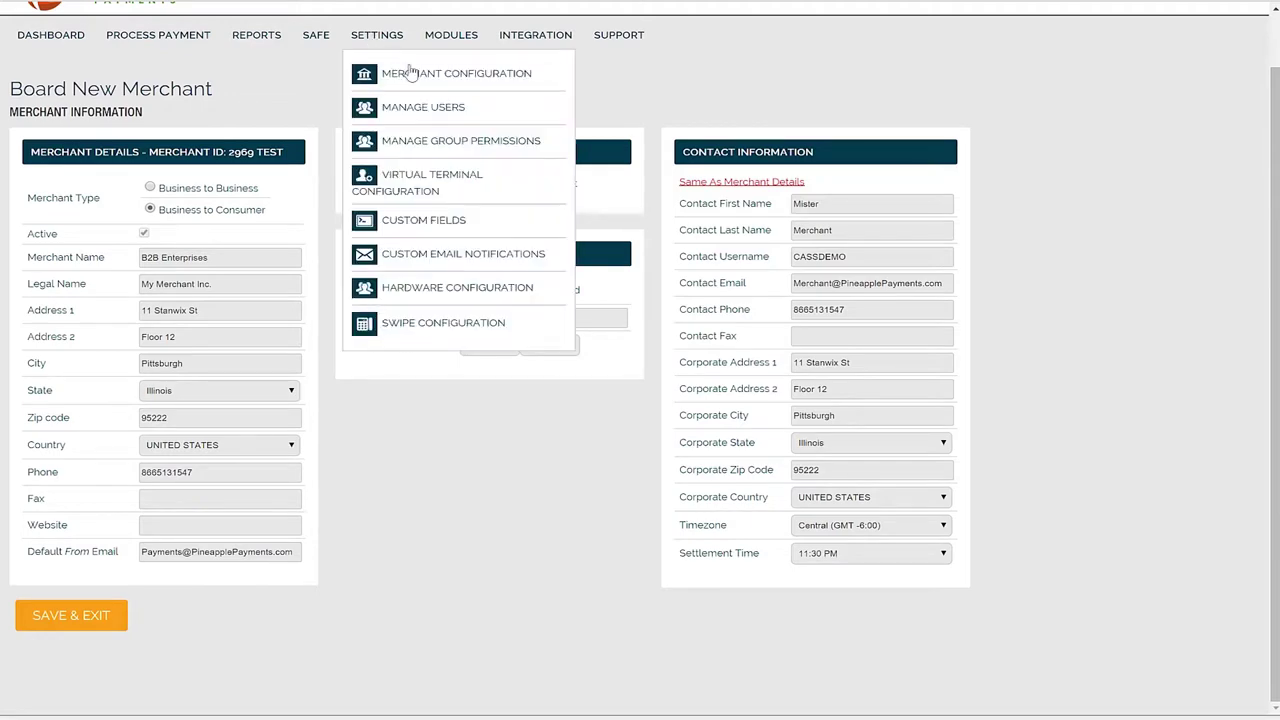
{"action": "left_click", "coordinate": [410, 72]}
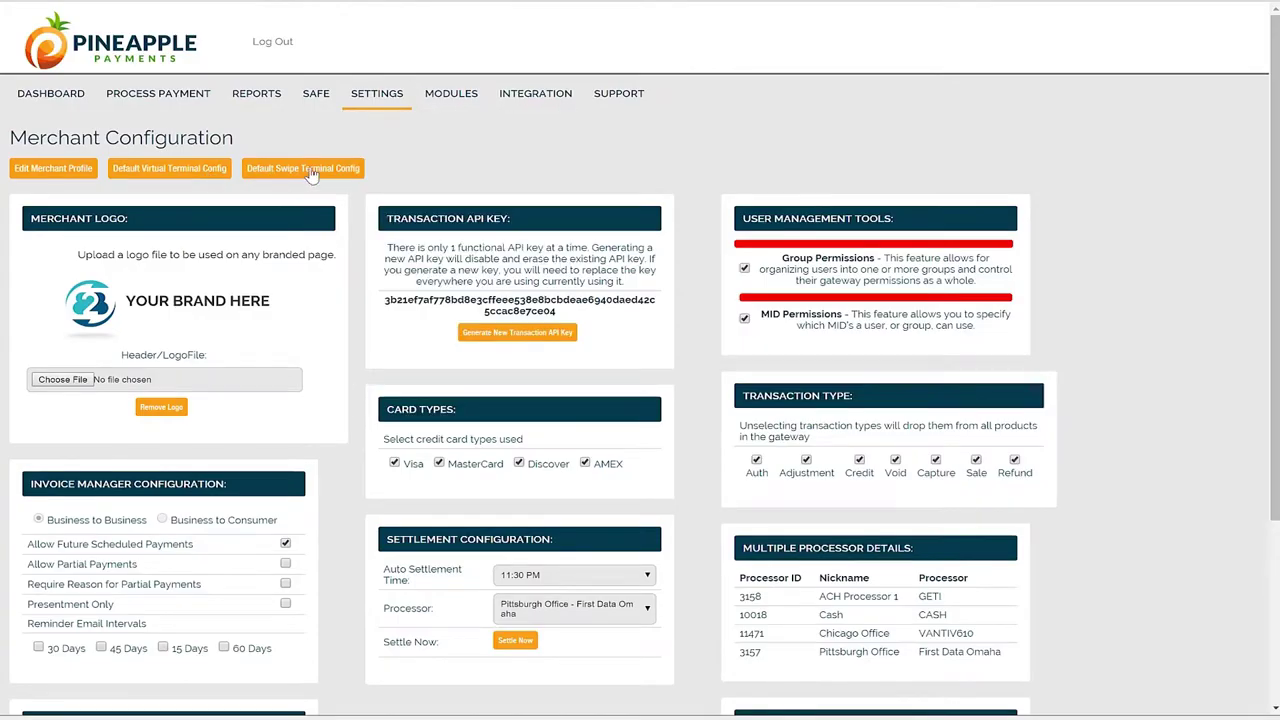
{"action": "left_click", "coordinate": [210, 168]}
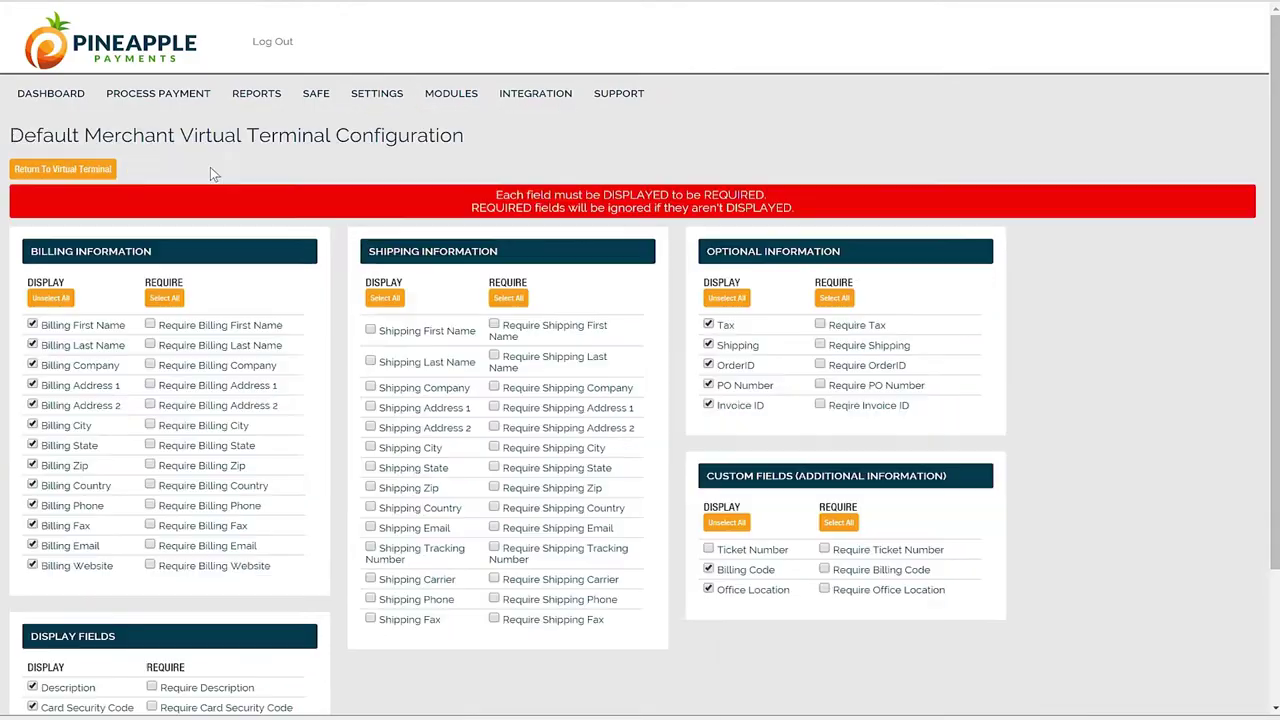
{"action": "scroll", "coordinate": [255, 180], "scroll_direction": "down", "scroll_amount": 1}
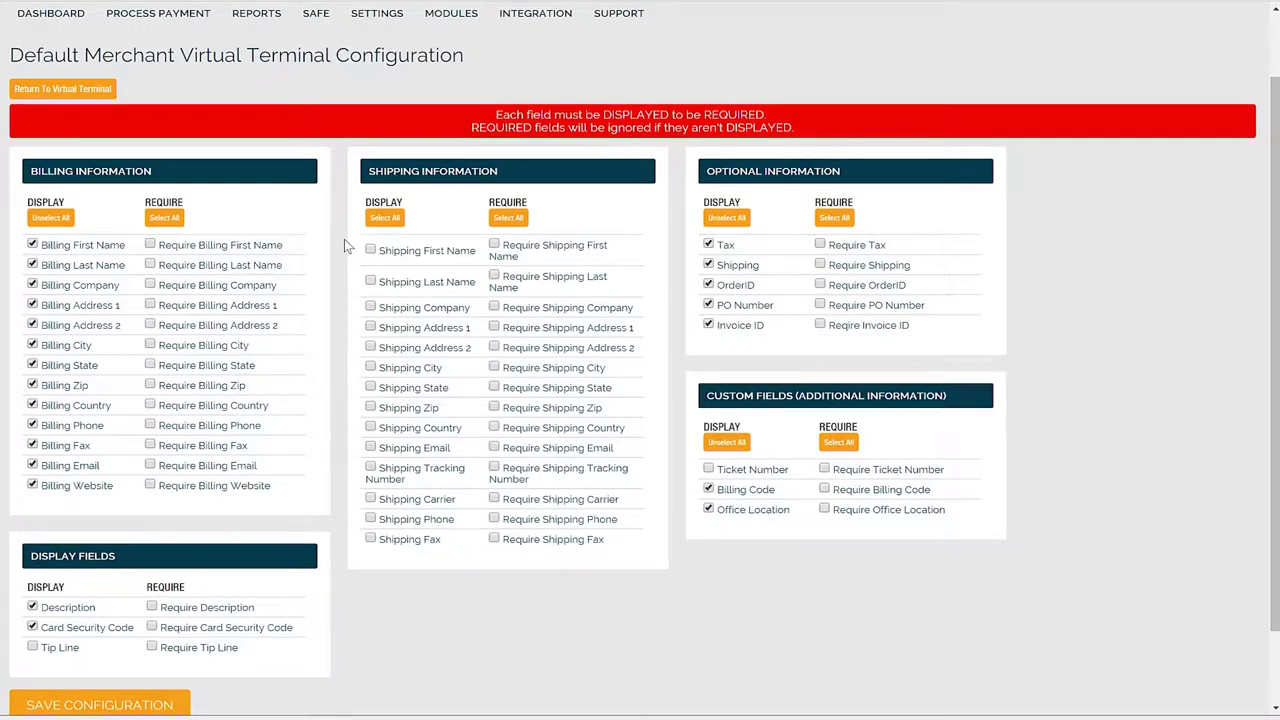
{"action": "left_click", "coordinate": [391, 222]}
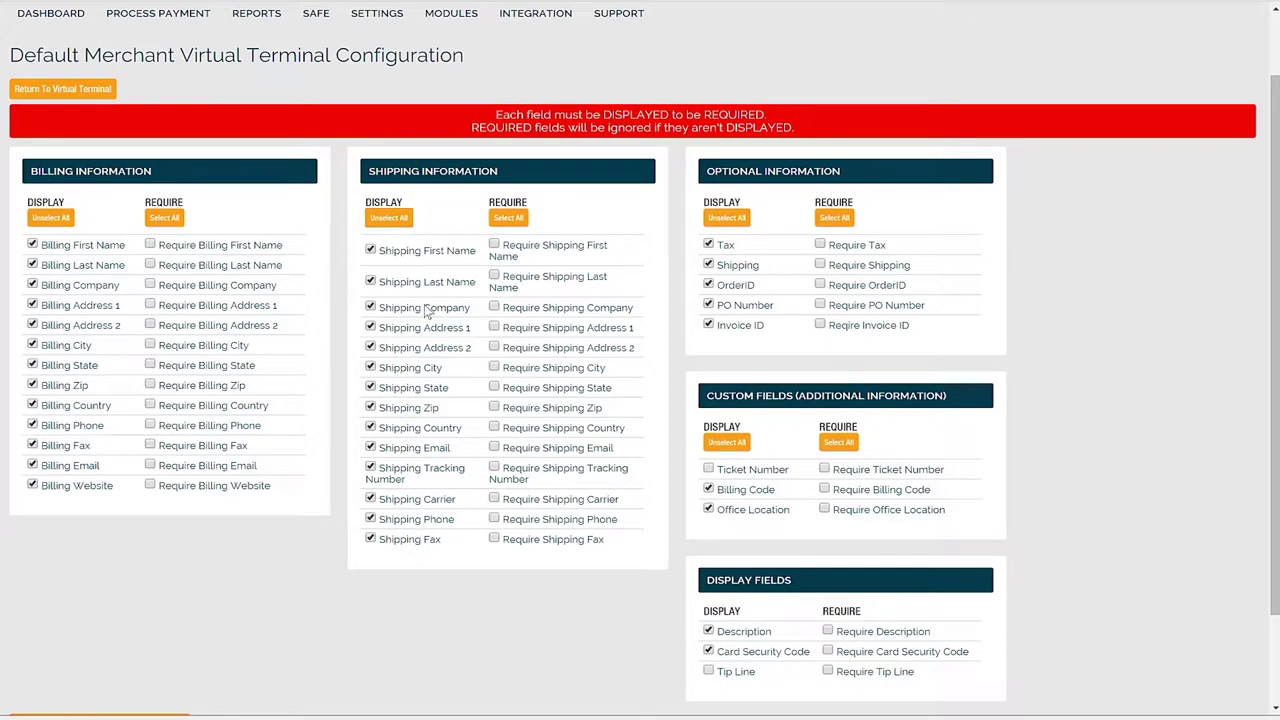
{"action": "scroll", "coordinate": [212, 320], "scroll_direction": "down", "scroll_amount": 1}
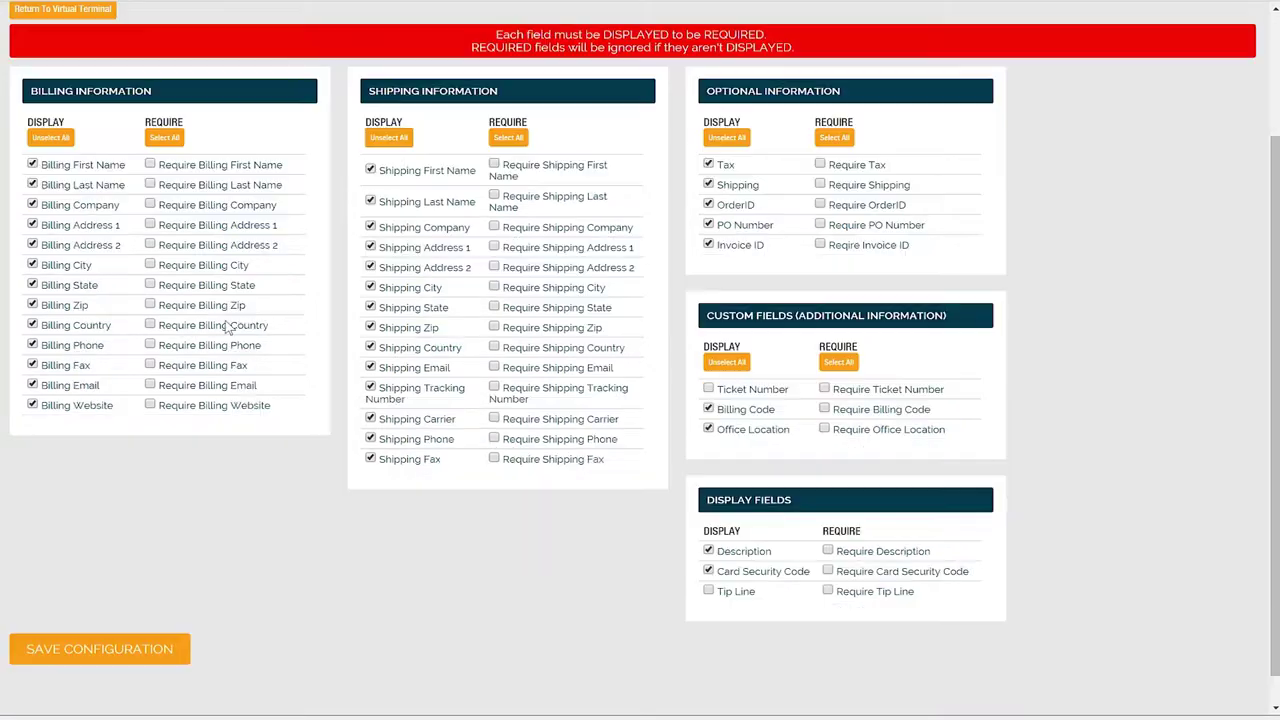
{"action": "left_click", "coordinate": [150, 650]}
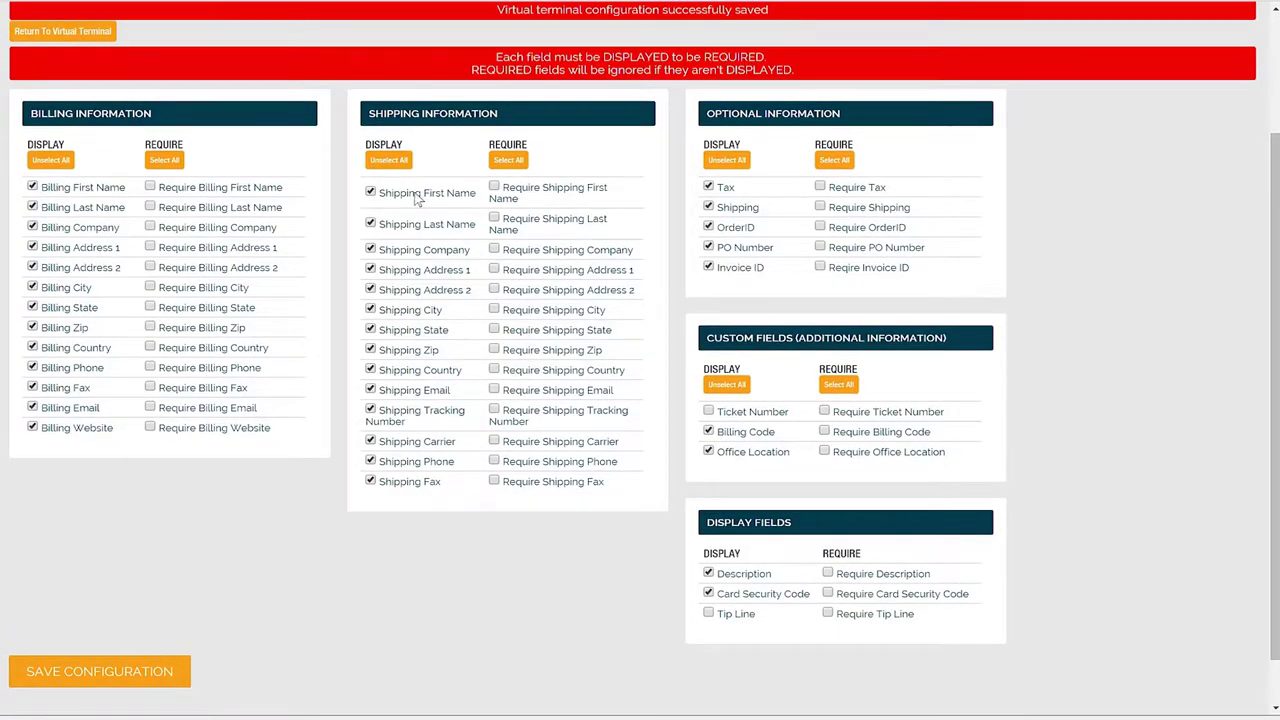
{"action": "scroll", "coordinate": [488, 206], "scroll_direction": "up", "scroll_amount": 1}
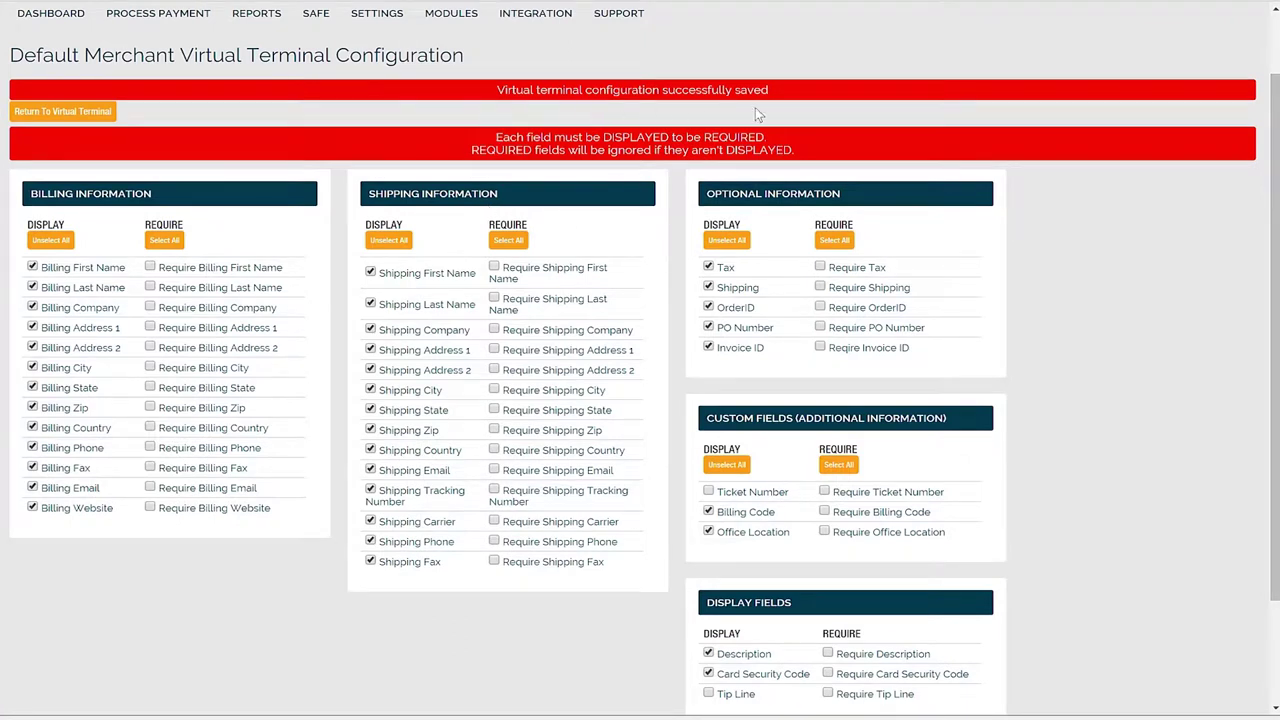
{"action": "scroll", "coordinate": [755, 107], "scroll_direction": "up", "scroll_amount": 1}
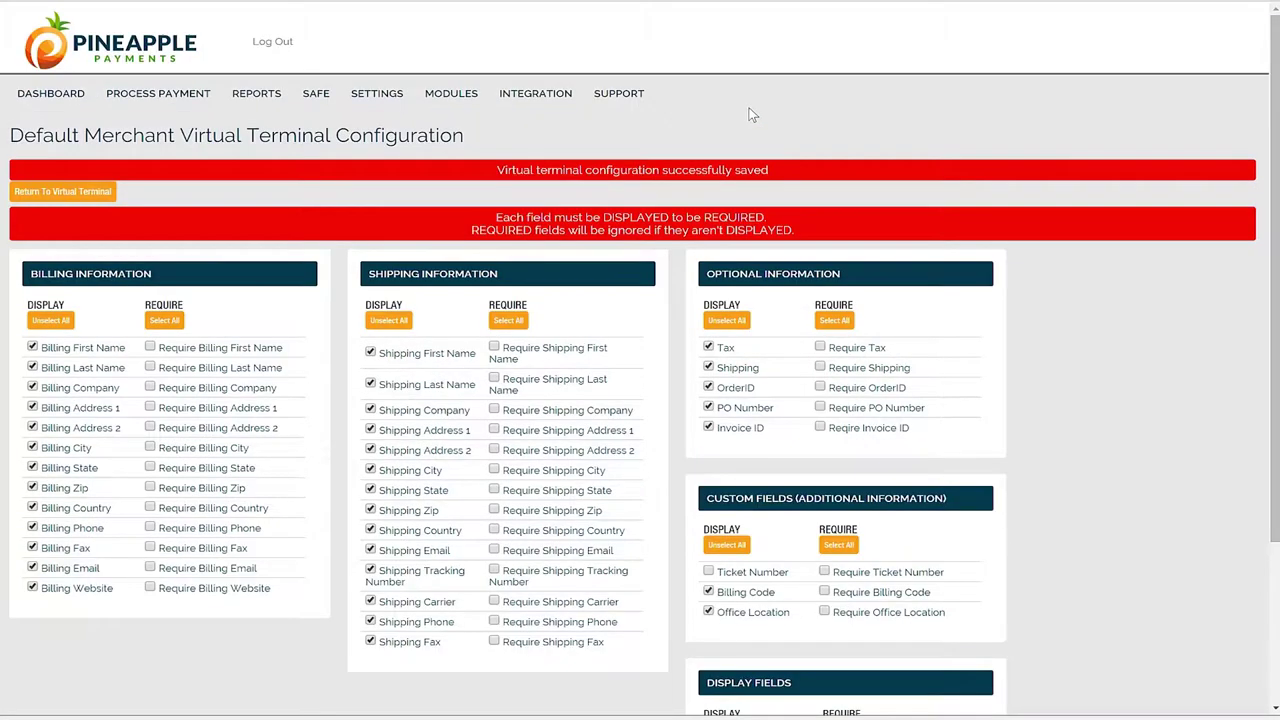
{"action": "left_click", "coordinate": [379, 95]}
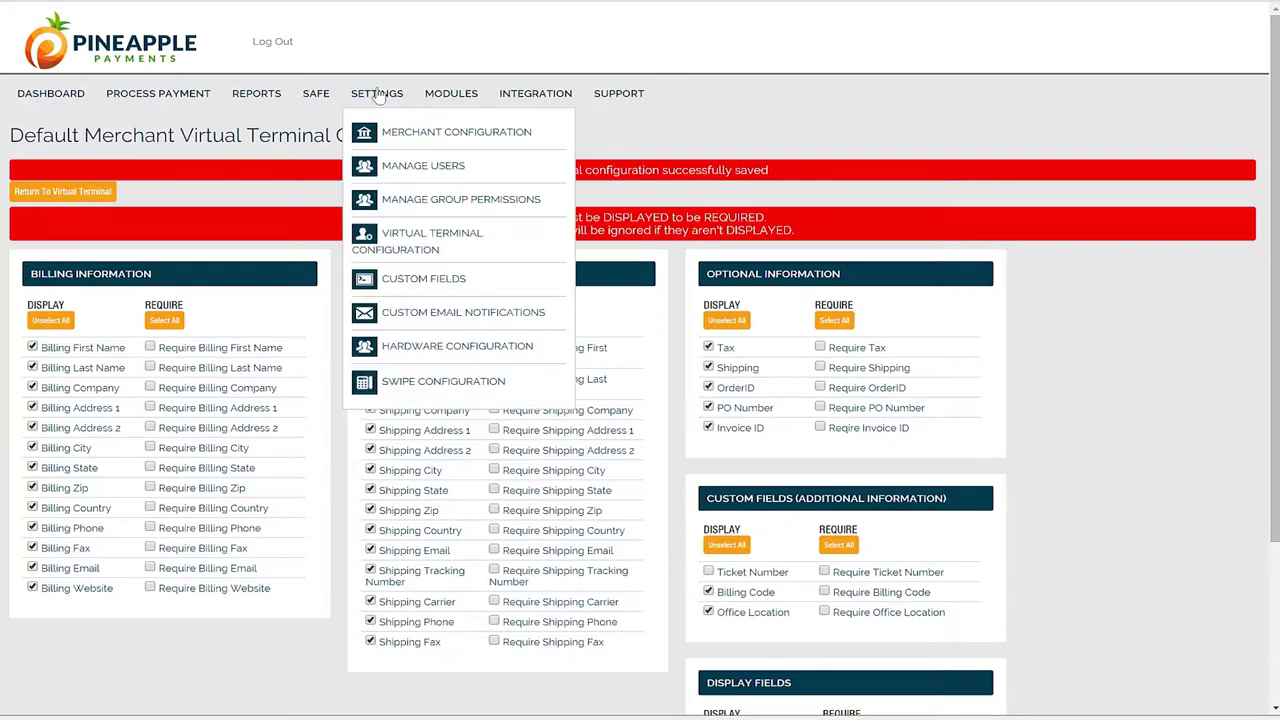
Return to Merchant Configuration and select the transaction API key, then deselect it
{"action": "left_click", "coordinate": [510, 140]}
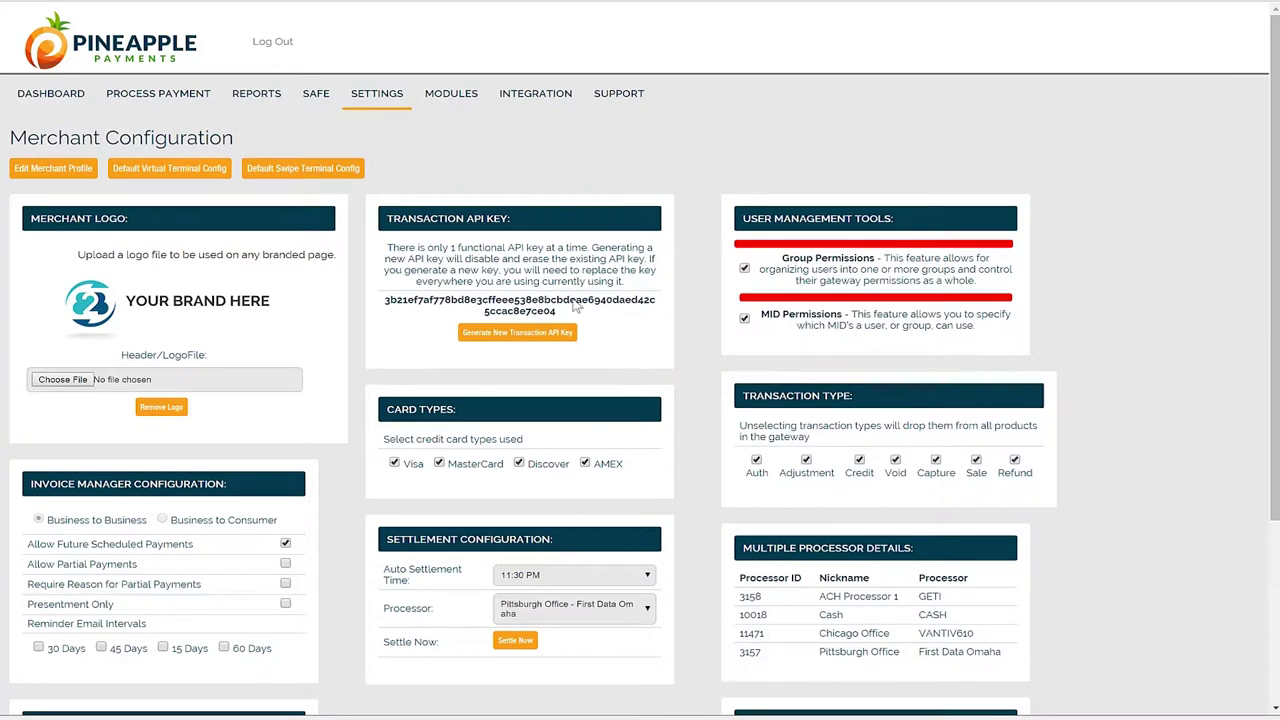
{"action": "left_click_drag", "start_coordinate": [385, 305], "coordinate": [572, 313]}
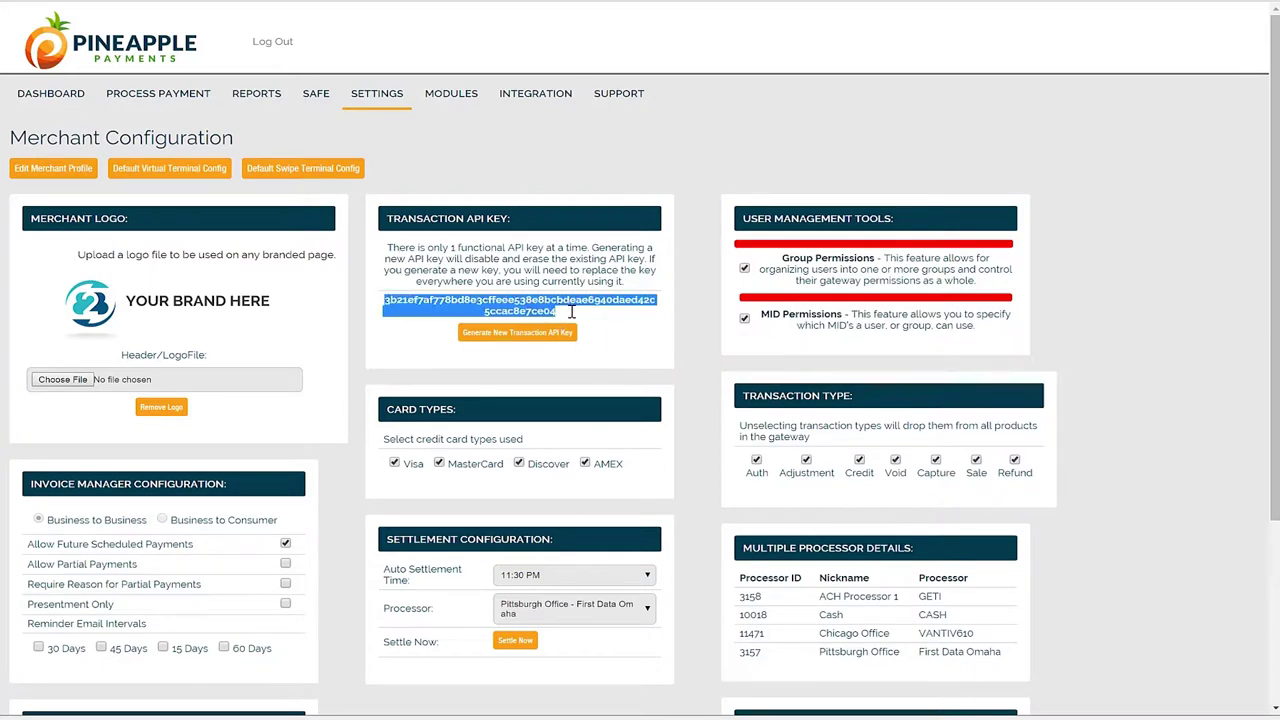
{"action": "left_click", "coordinate": [575, 317]}
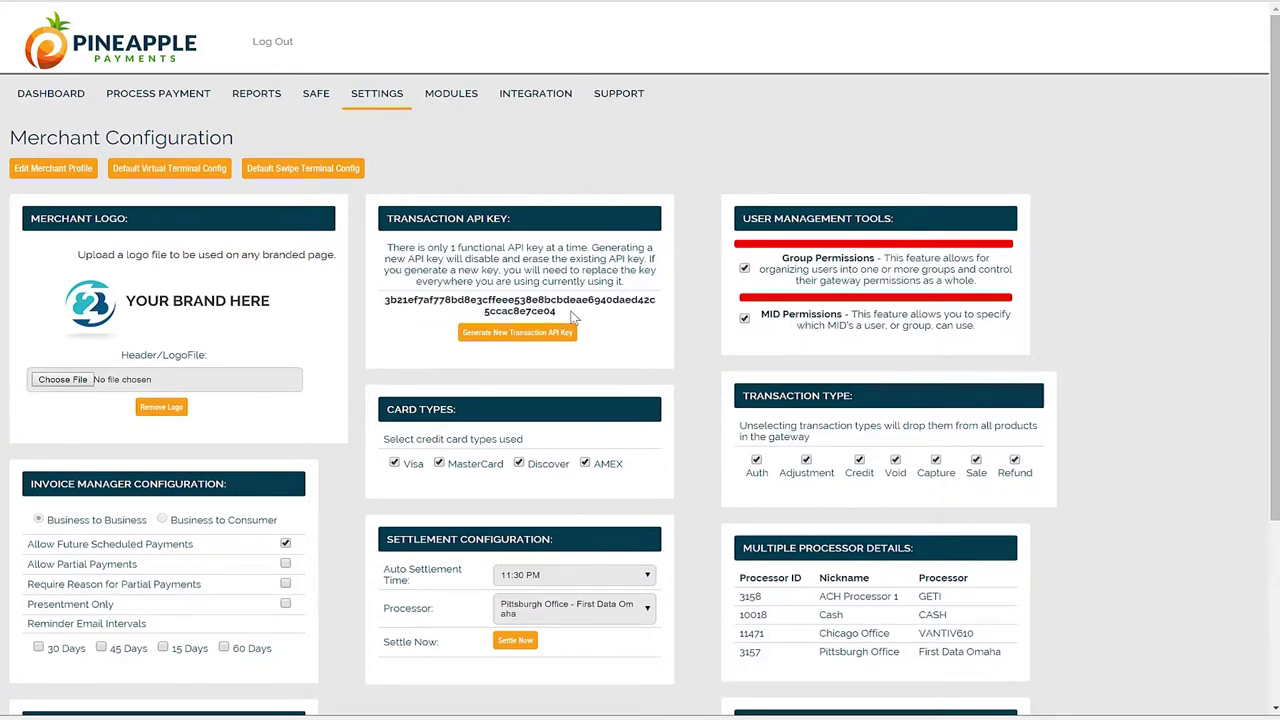
Uncheck AMEX under Card Types and save the merchant configuration
{"action": "left_click", "coordinate": [585, 464]}
{"action": "scroll", "coordinate": [463, 493], "scroll_direction": "down", "scroll_amount": 3}
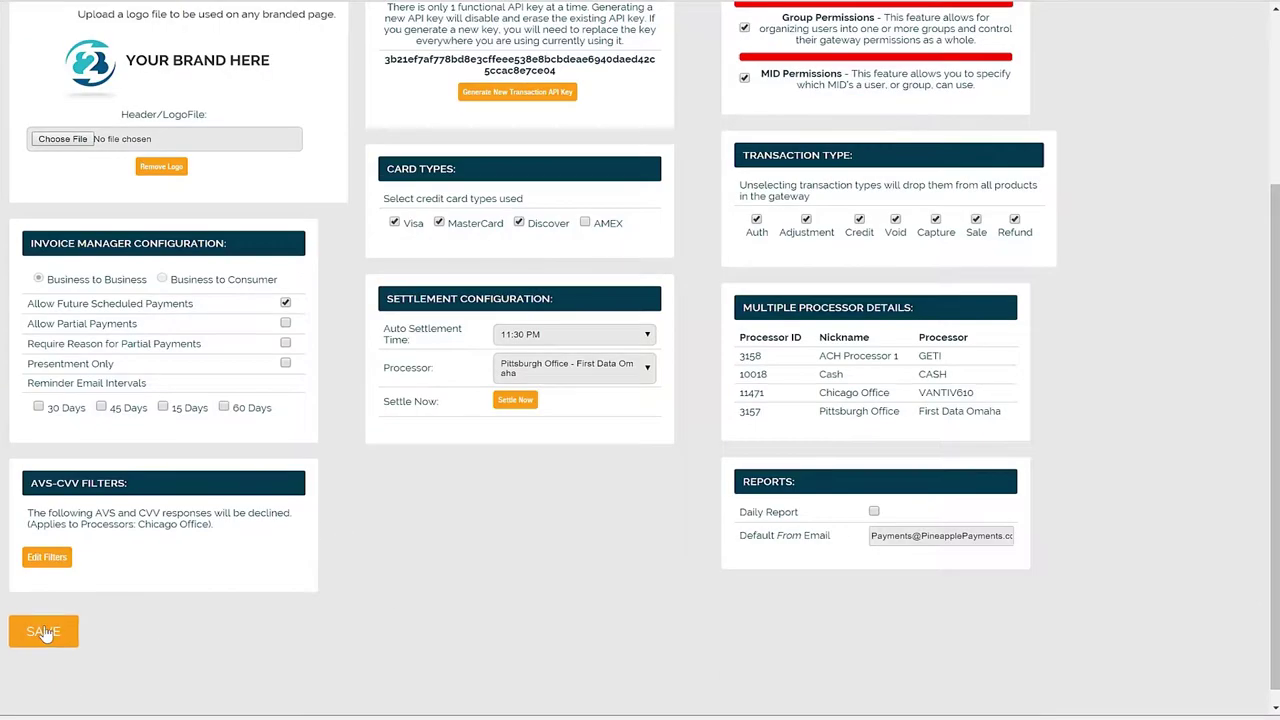
{"action": "left_click", "coordinate": [44, 632]}
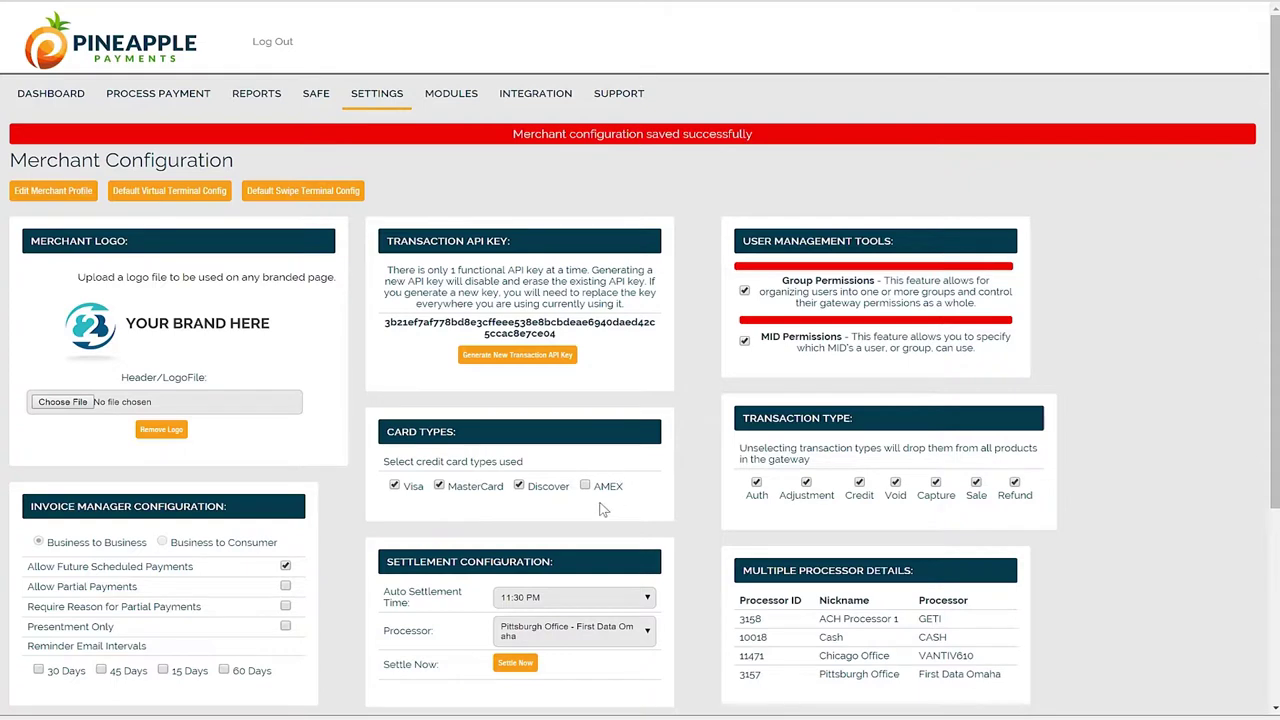
{"action": "scroll", "coordinate": [638, 480], "scroll_direction": "down", "scroll_amount": 1}
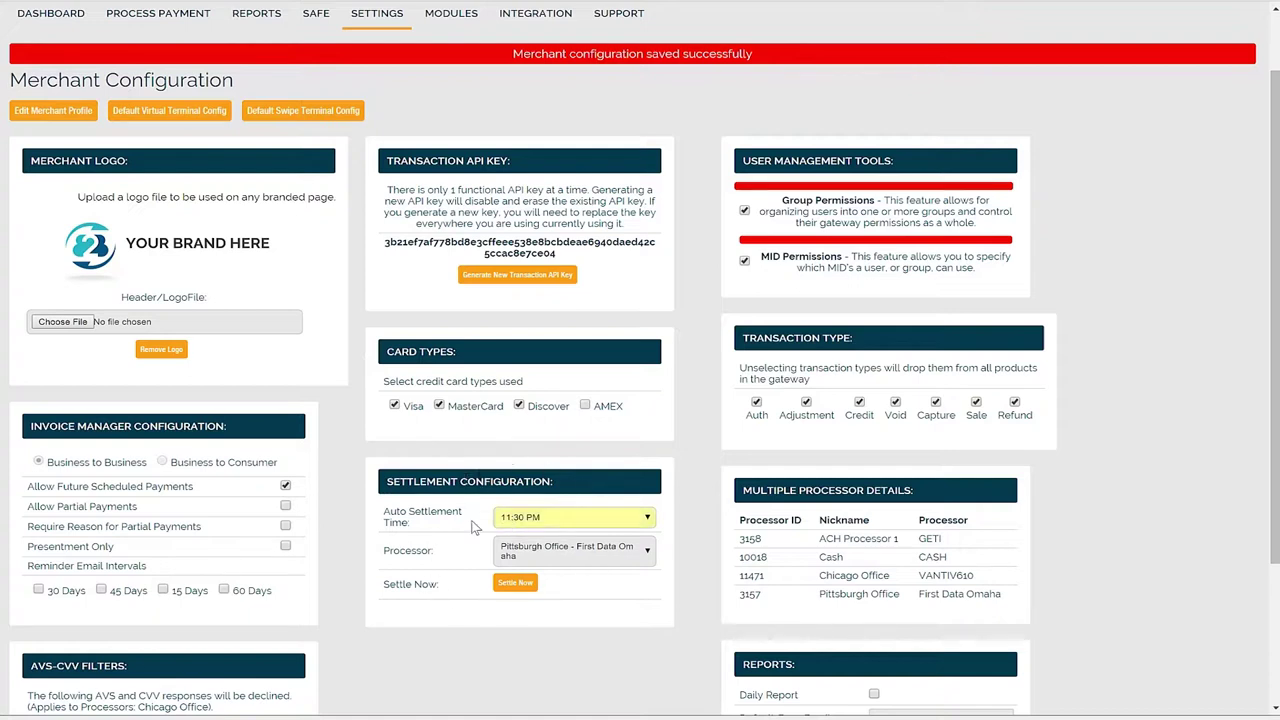
{"action": "left_click", "coordinate": [586, 519]}
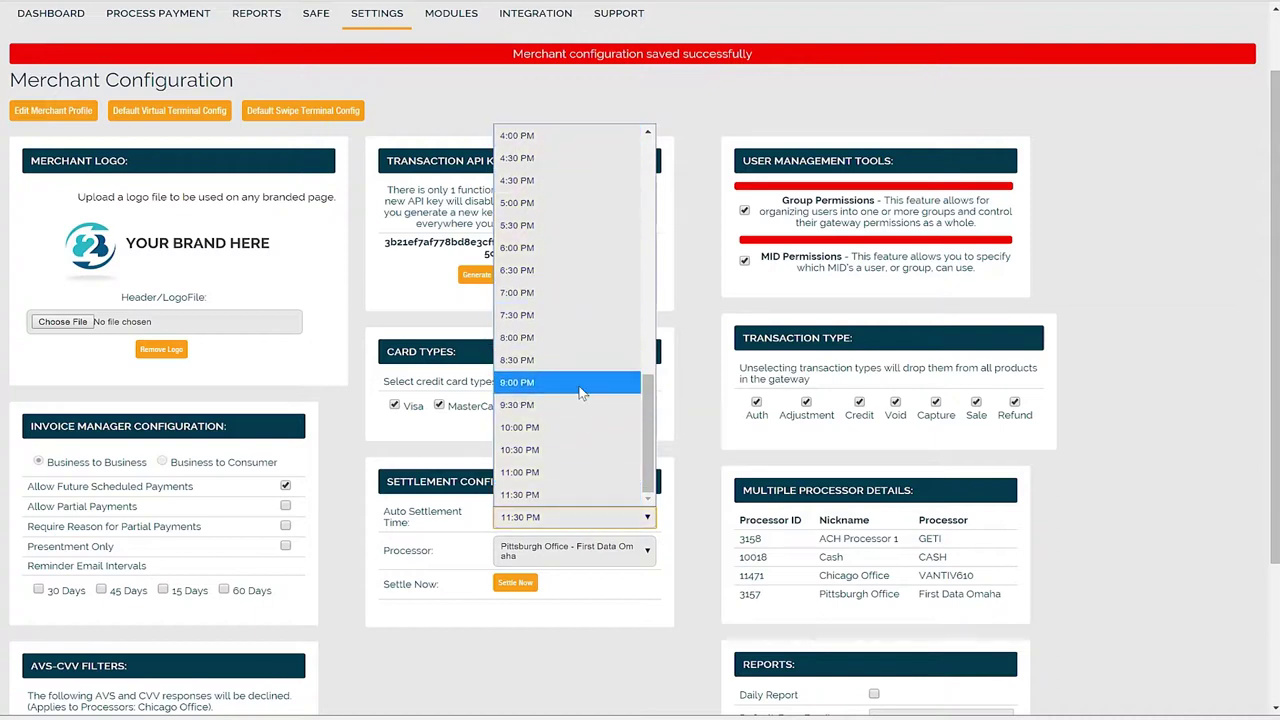
{"action": "scroll", "coordinate": [579, 387], "scroll_direction": "up", "scroll_amount": 6}
{"action": "scroll", "coordinate": [581, 390], "scroll_direction": "up", "scroll_amount": 2}
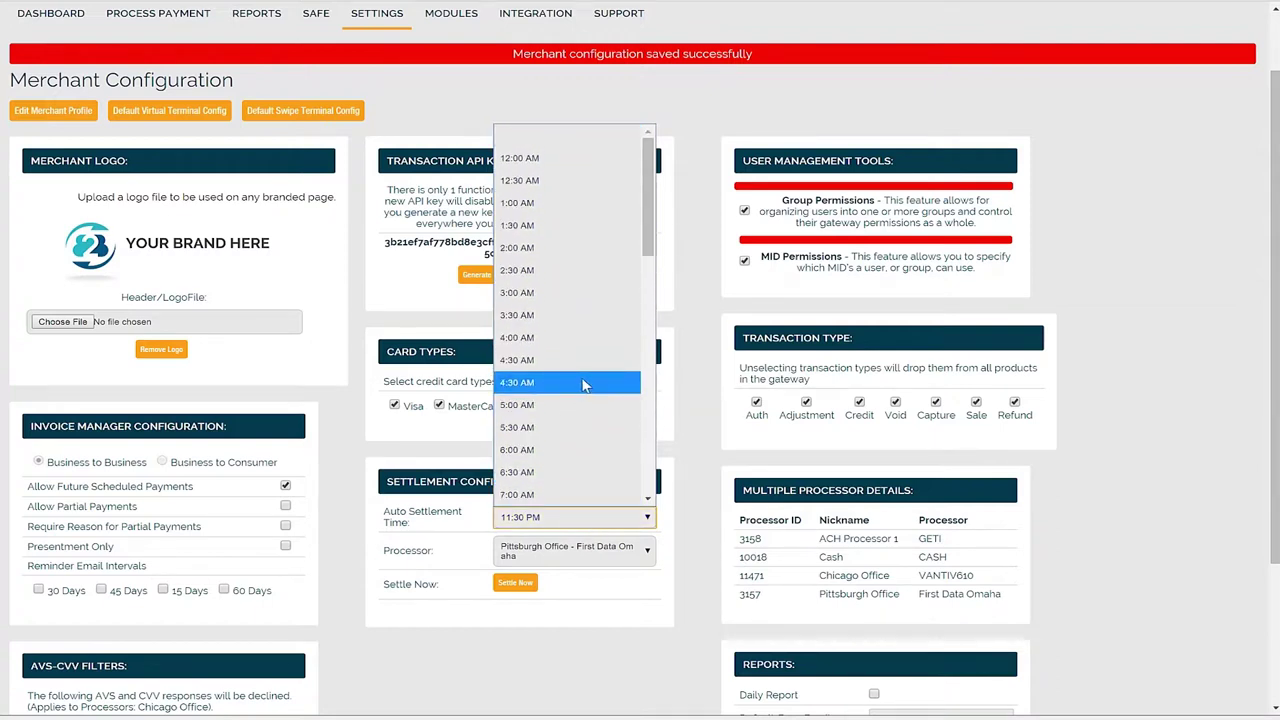
{"action": "scroll", "coordinate": [585, 392], "scroll_direction": "down", "scroll_amount": 10}
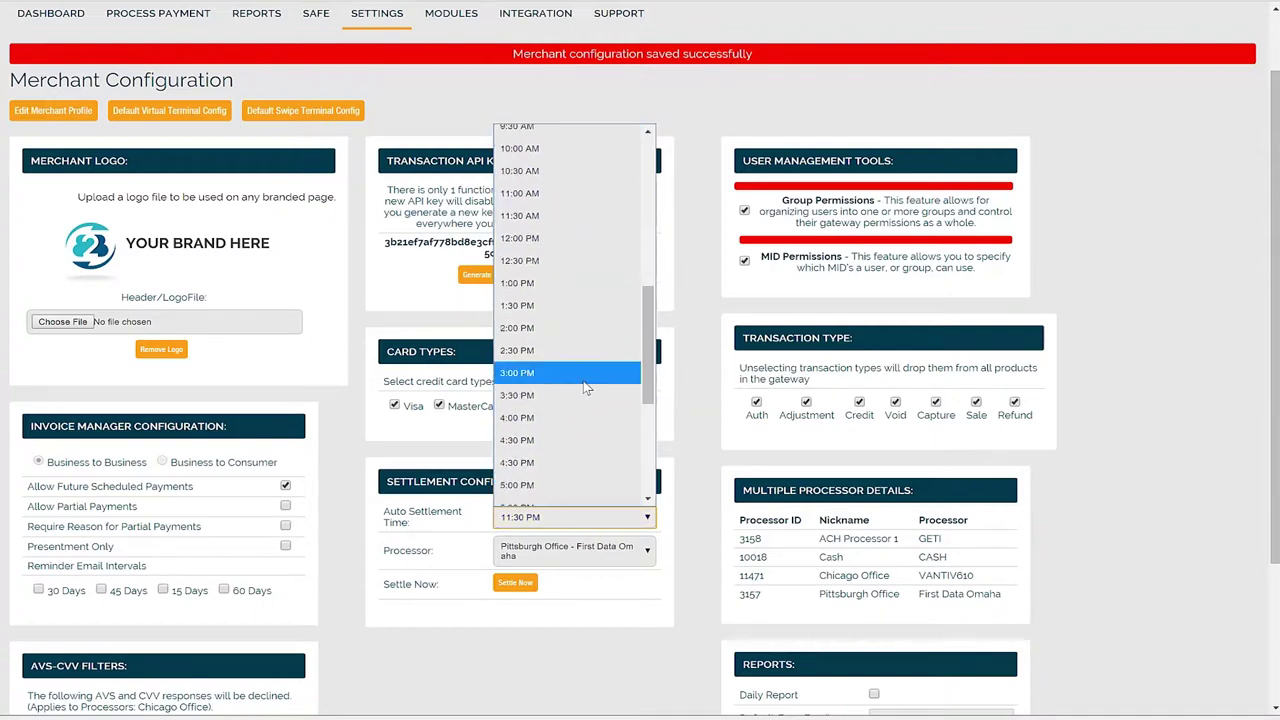
{"action": "left_click", "coordinate": [466, 518]}
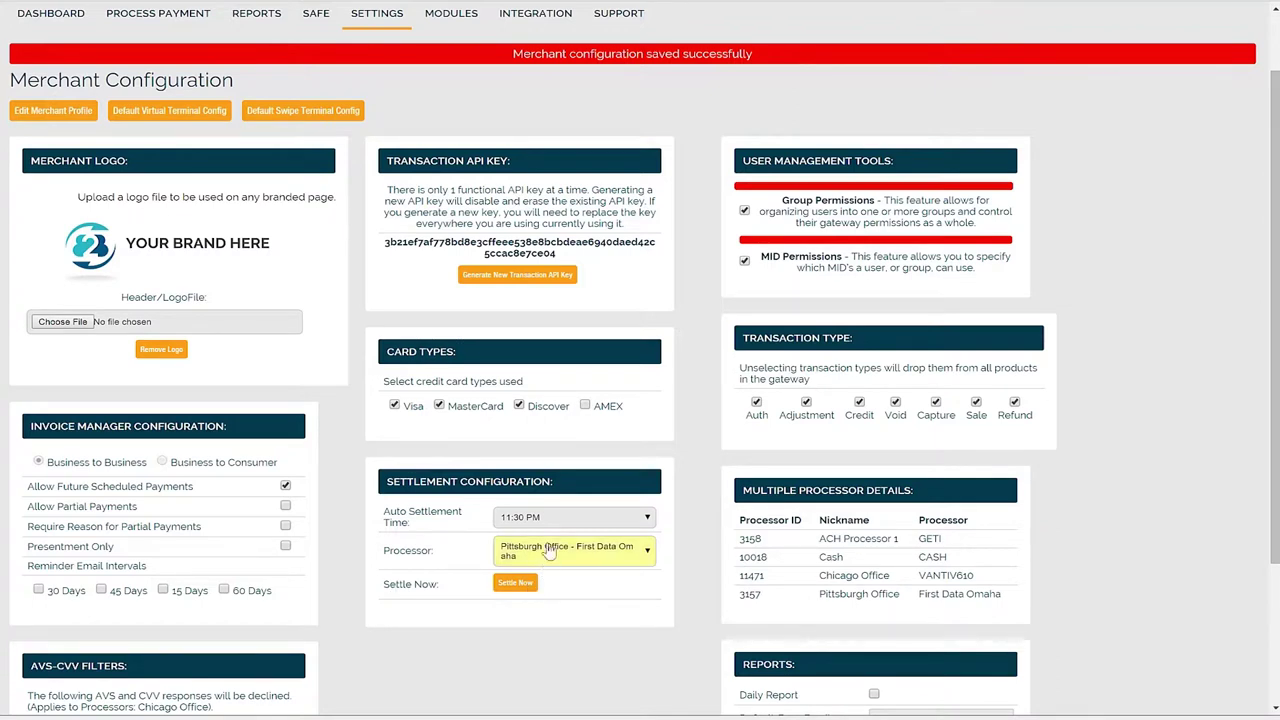
{"action": "scroll", "coordinate": [672, 456], "scroll_direction": "down", "scroll_amount": 1}
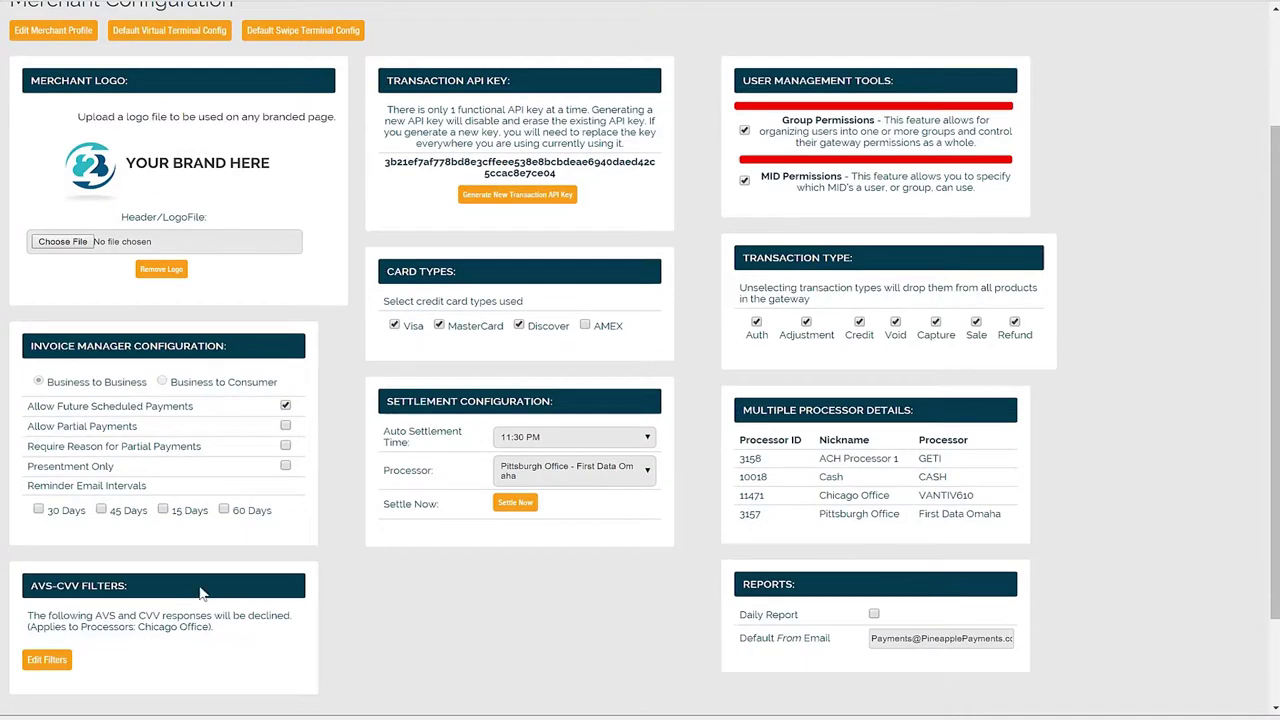
Open the AVS/CVV filters, switch between CVV and AVS codes, and toggle Accept for AVS code A
{"action": "left_click", "coordinate": [47, 665]}
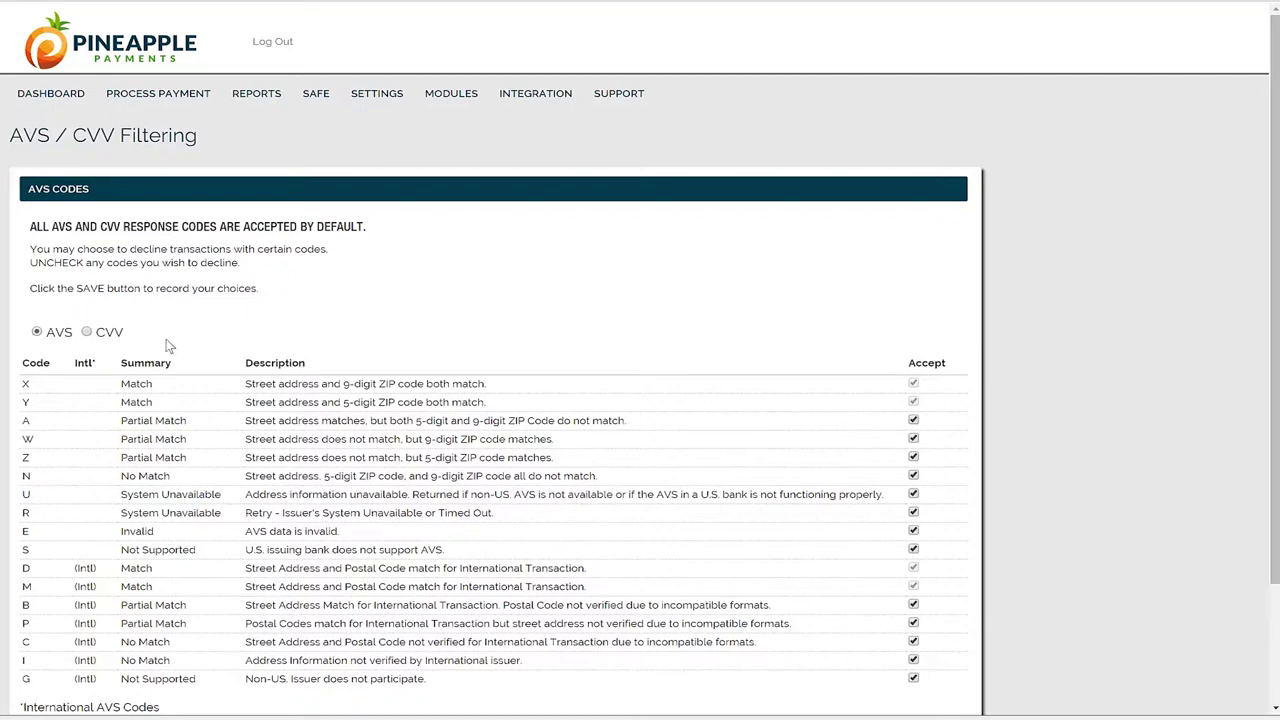
{"action": "scroll", "coordinate": [170, 347], "scroll_direction": "down", "scroll_amount": 1}
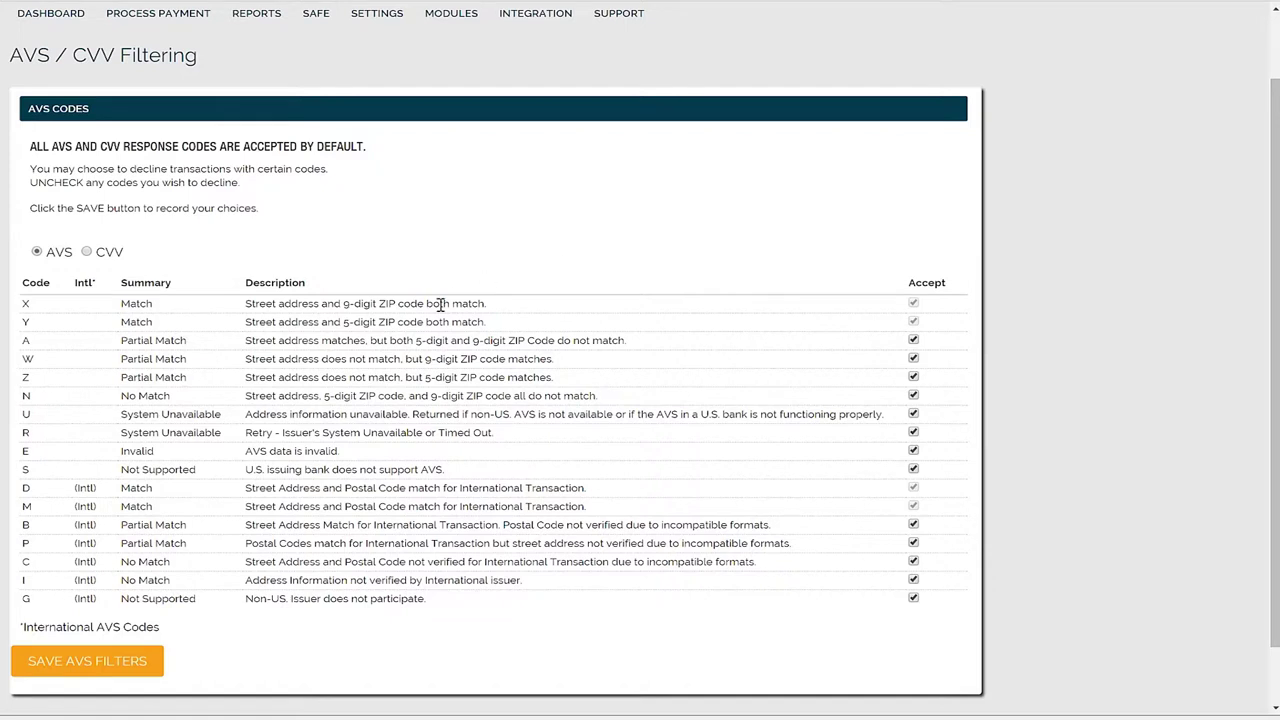
{"action": "left_click", "coordinate": [87, 251]}
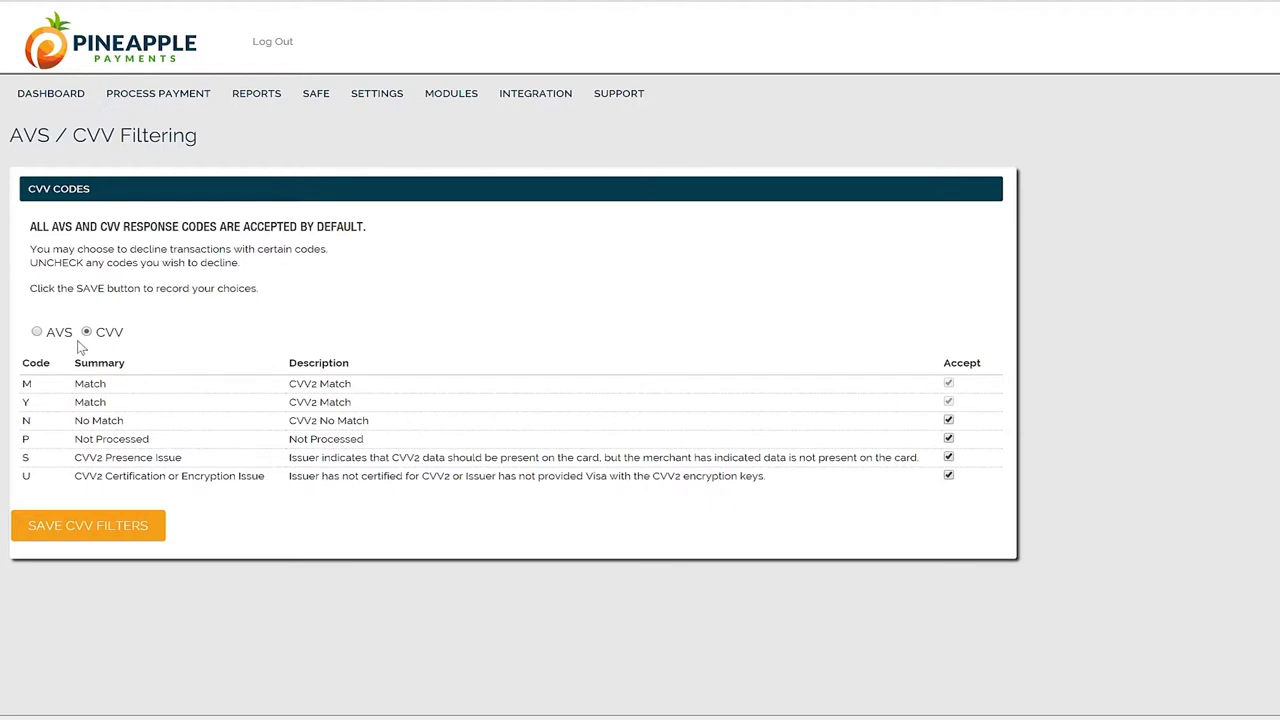
{"action": "left_click", "coordinate": [38, 333]}
{"action": "scroll", "coordinate": [255, 290], "scroll_direction": "down", "scroll_amount": 1}
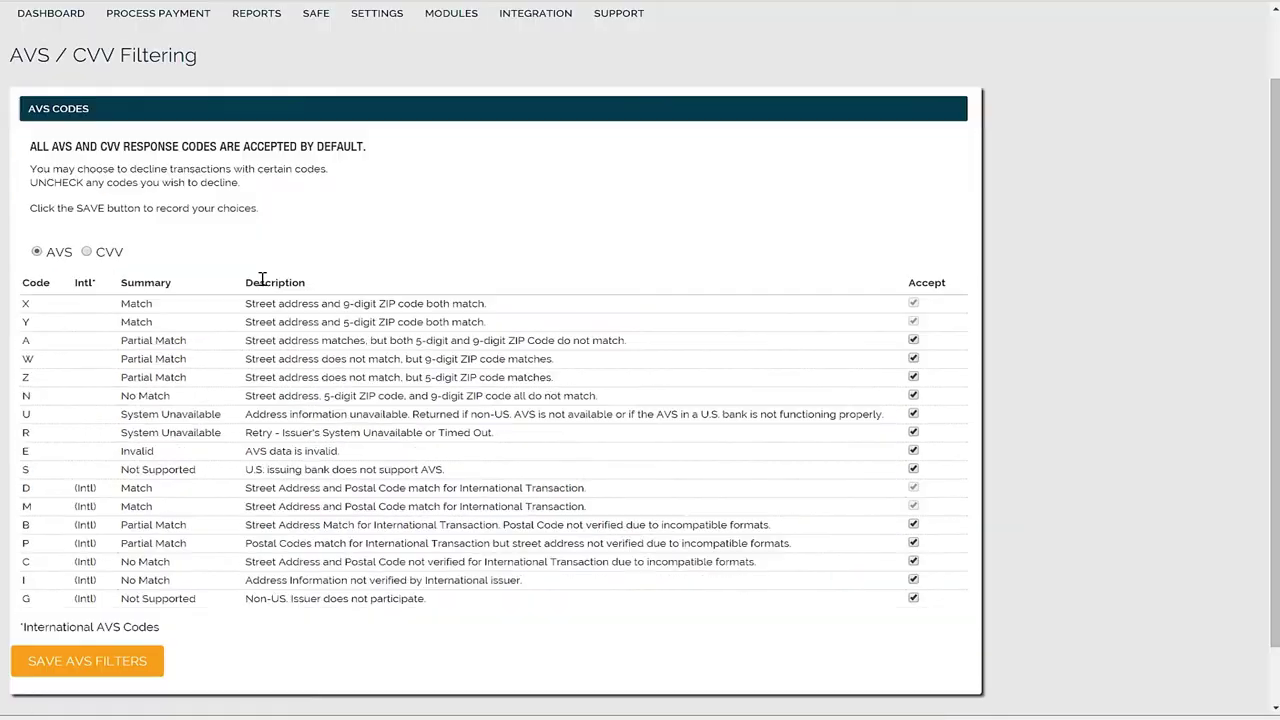
{"action": "left_click", "coordinate": [913, 341]}
{"action": "scroll", "coordinate": [750, 320], "scroll_direction": "up", "scroll_amount": 2}
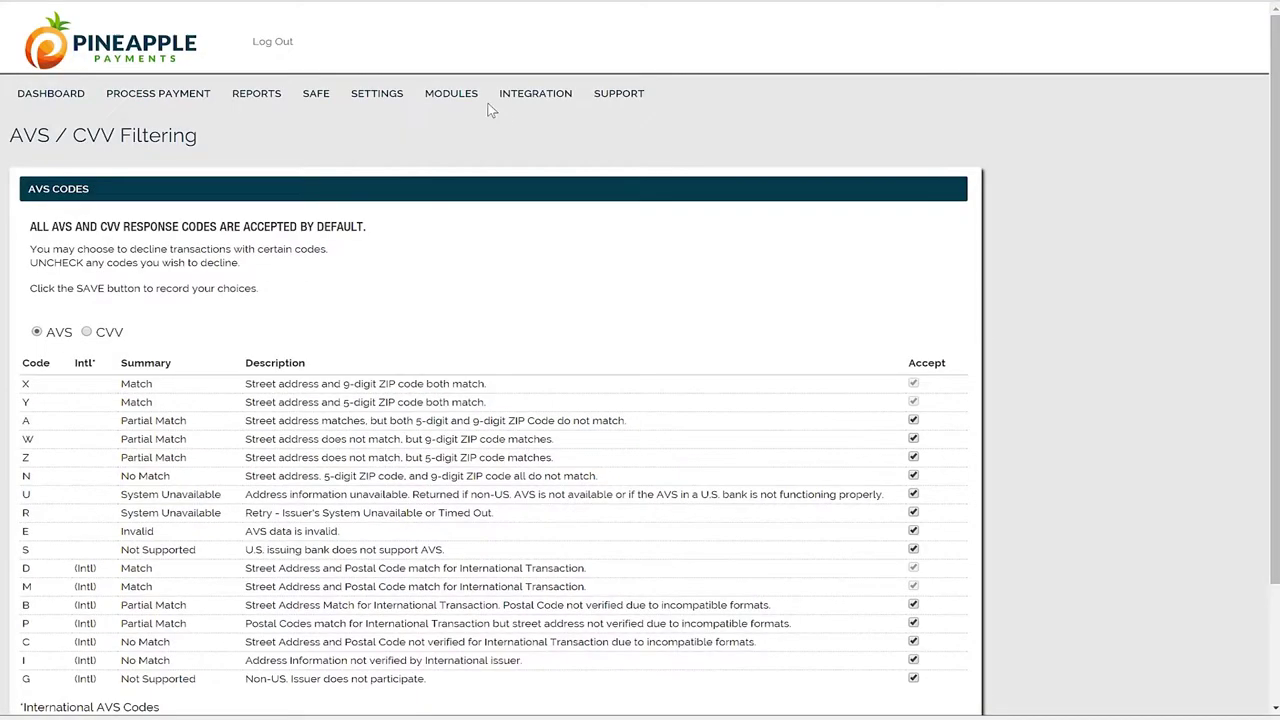
{"action": "left_click", "coordinate": [368, 92]}
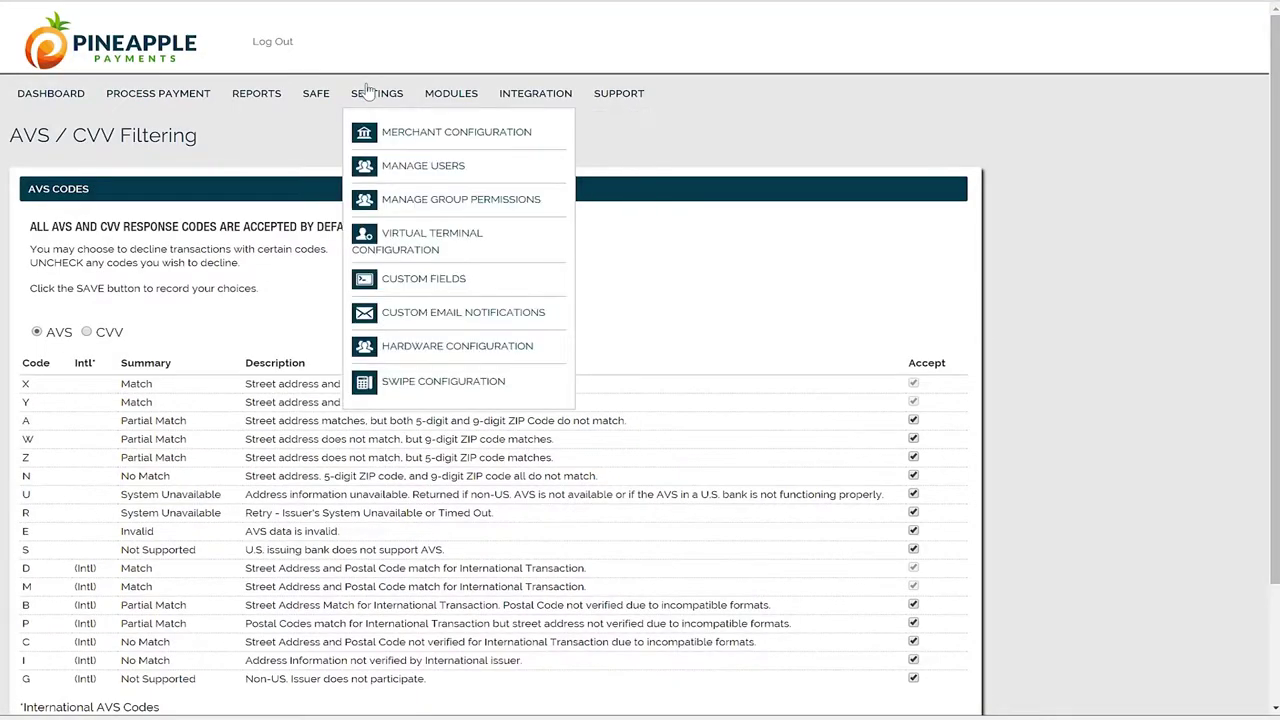
Review Merchant Configuration again, then go to Manage Group Permissions
{"action": "left_click", "coordinate": [528, 135]}
{"action": "scroll", "coordinate": [671, 377], "scroll_direction": "down", "scroll_amount": 1}
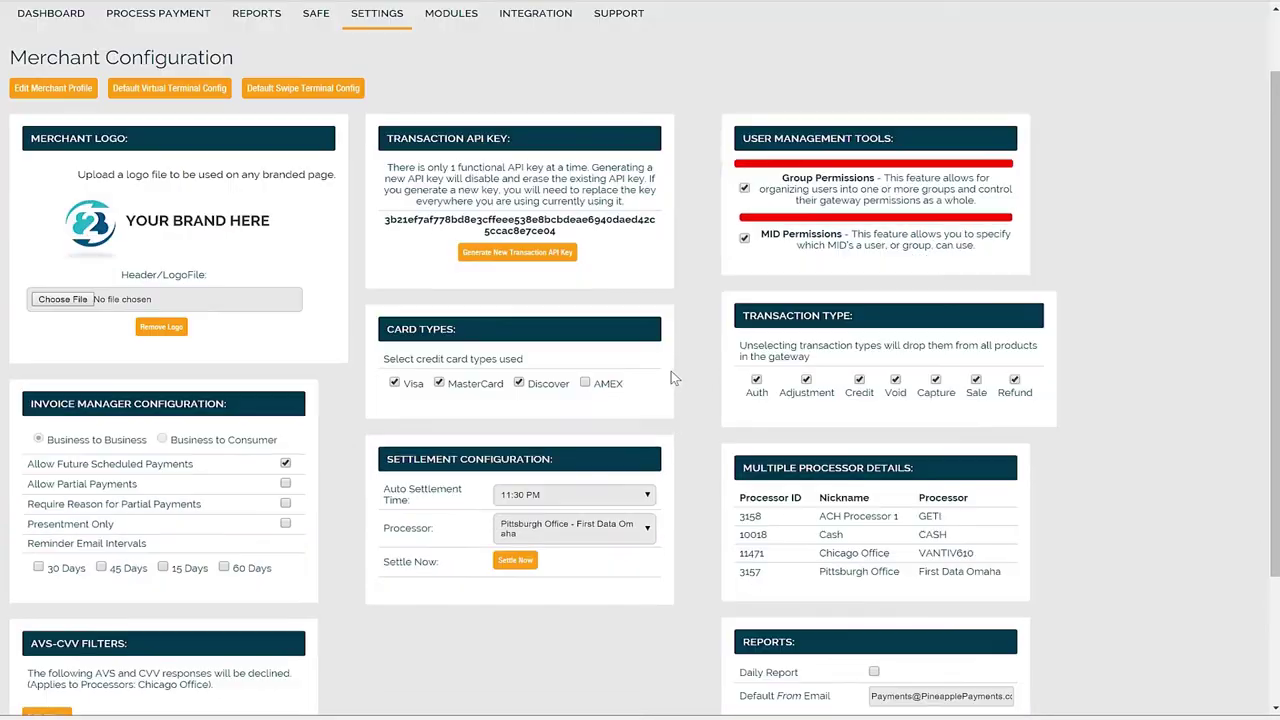
{"action": "scroll", "coordinate": [674, 378], "scroll_direction": "down", "scroll_amount": 1}
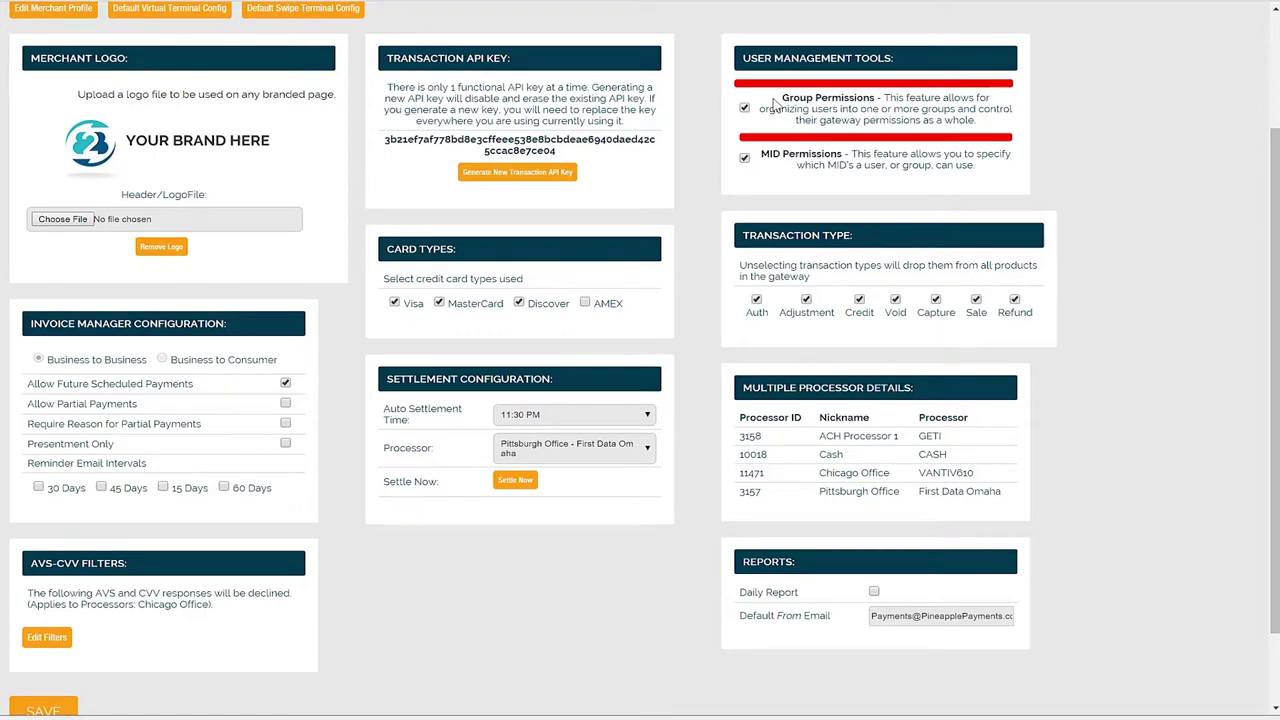
{"action": "scroll", "coordinate": [818, 124], "scroll_direction": "up", "scroll_amount": 3}
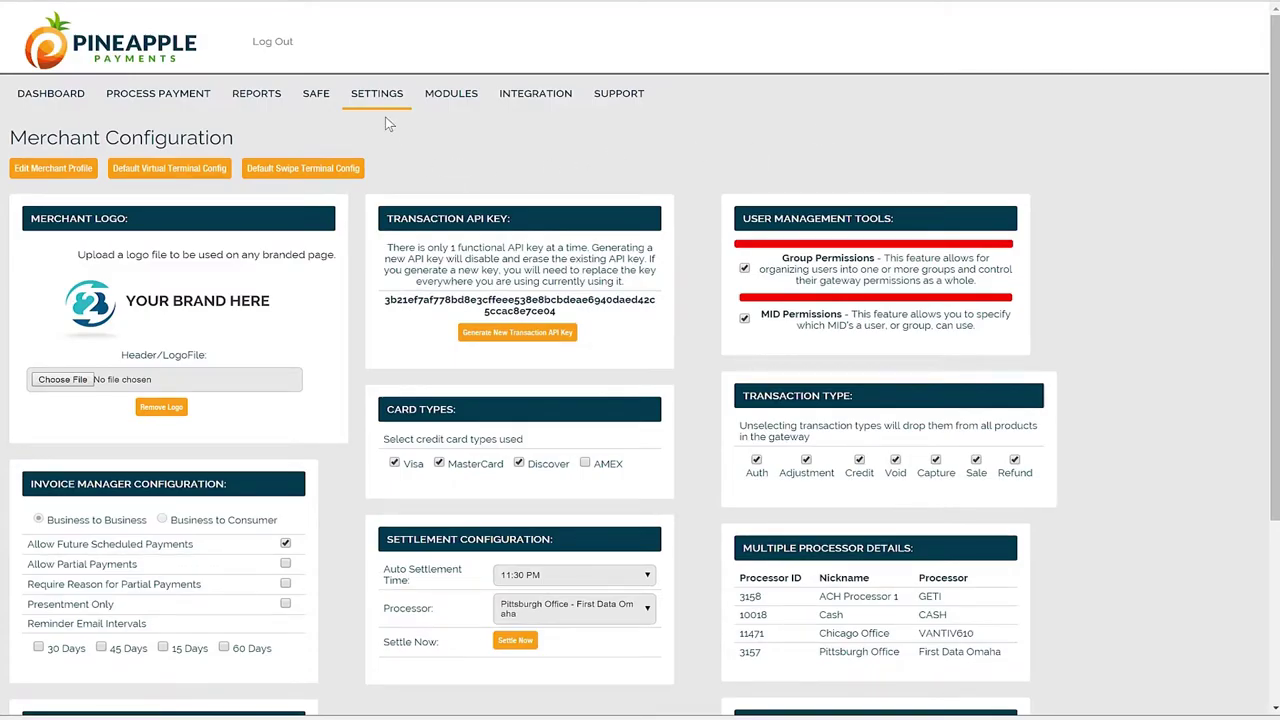
{"action": "mouse_move", "coordinate": [386, 100]}
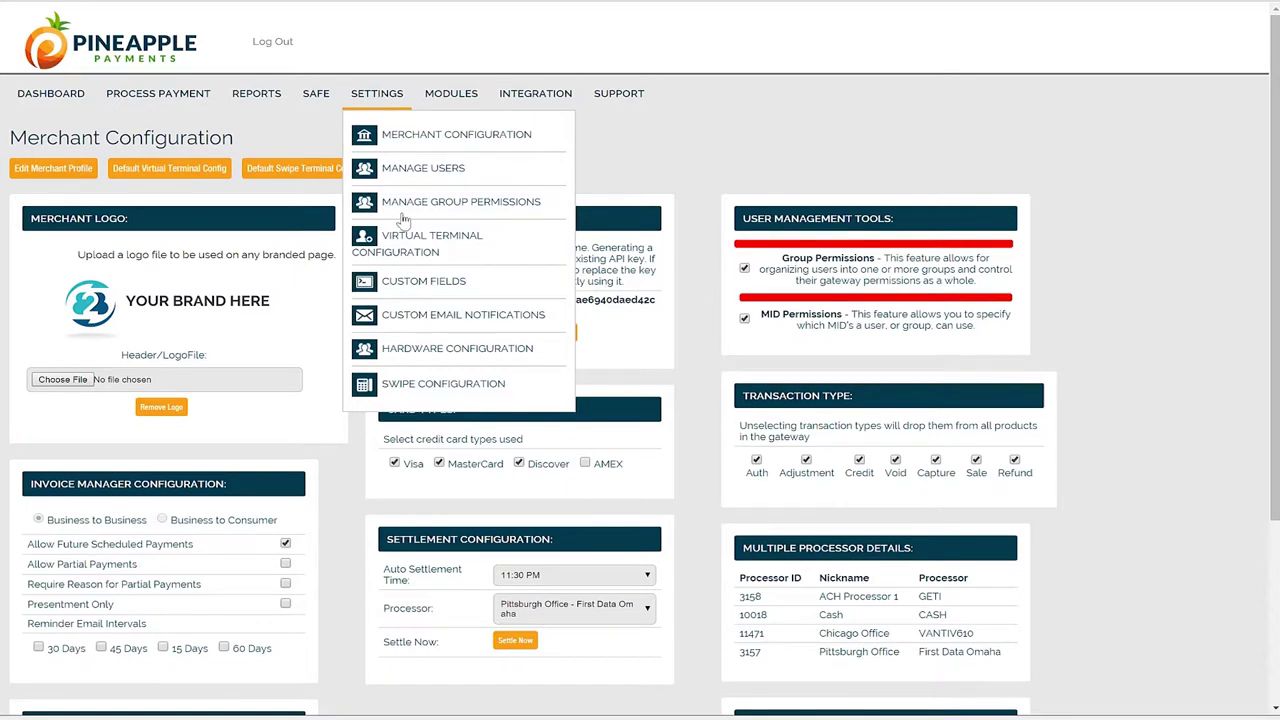
{"action": "left_click", "coordinate": [544, 207]}
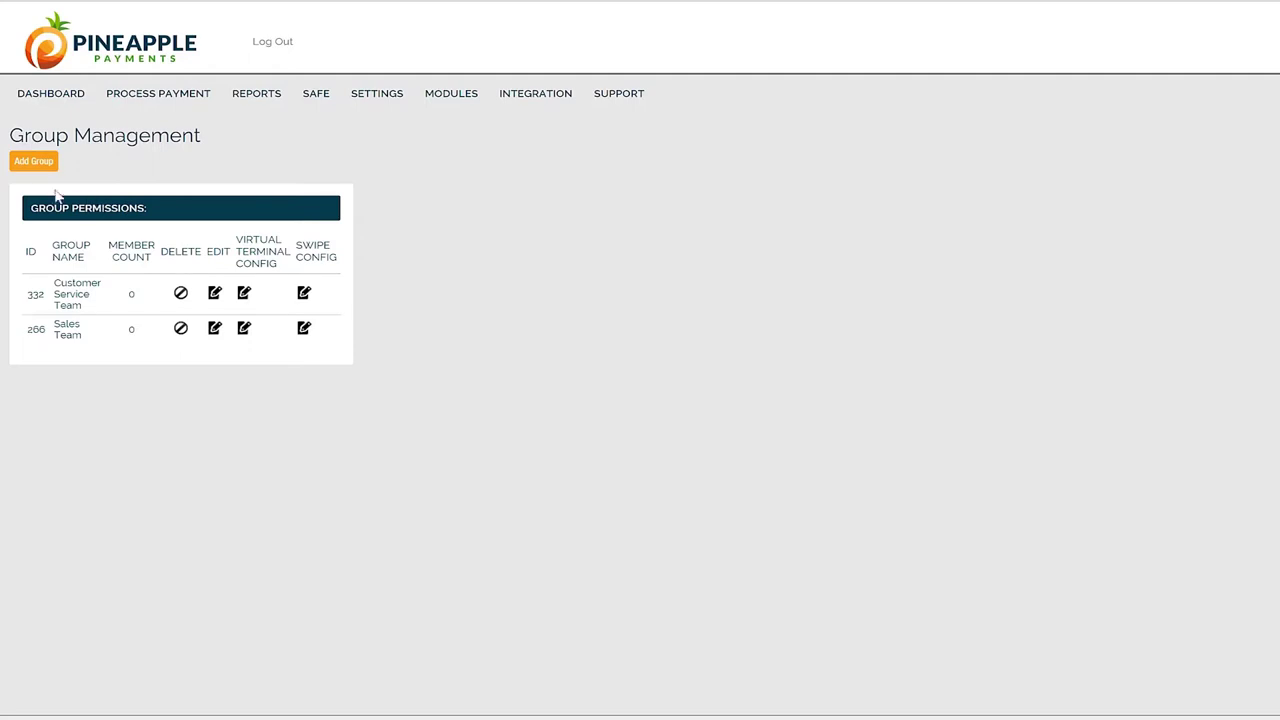
Start a new user group to open the blank new-group permissions form
{"action": "left_click", "coordinate": [36, 162]}
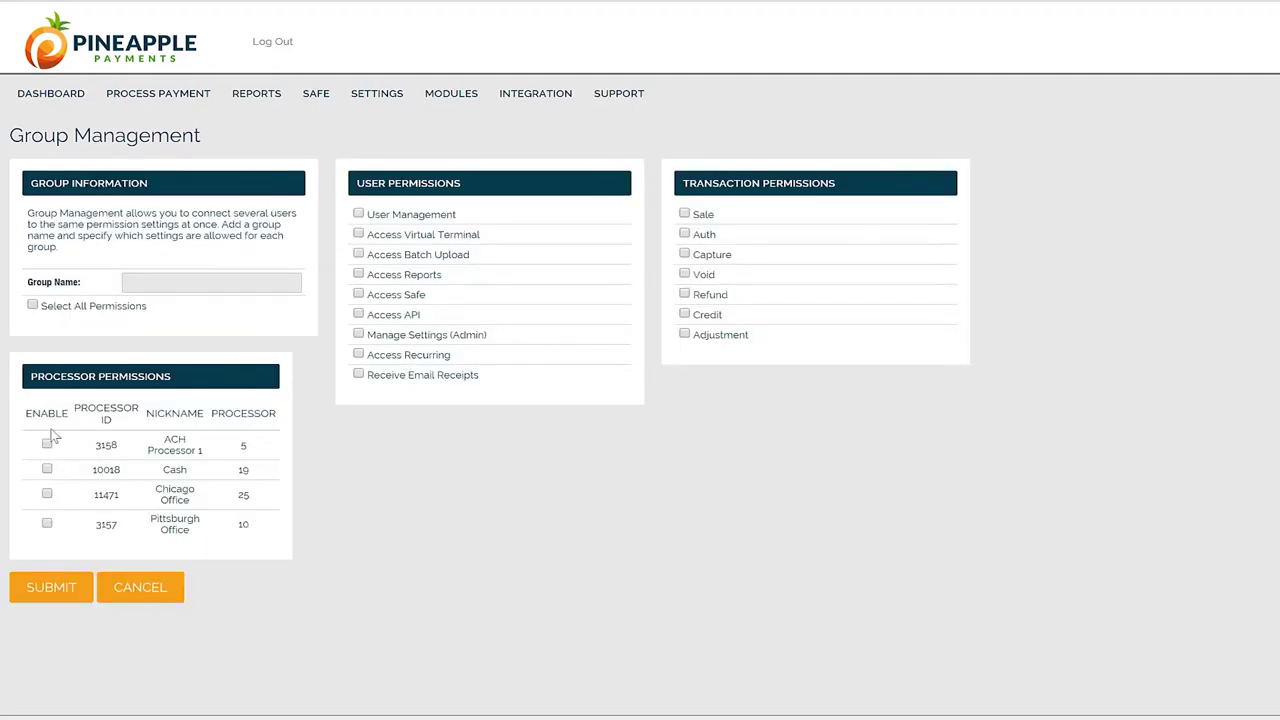
{"action": "left_click", "coordinate": [388, 97]}
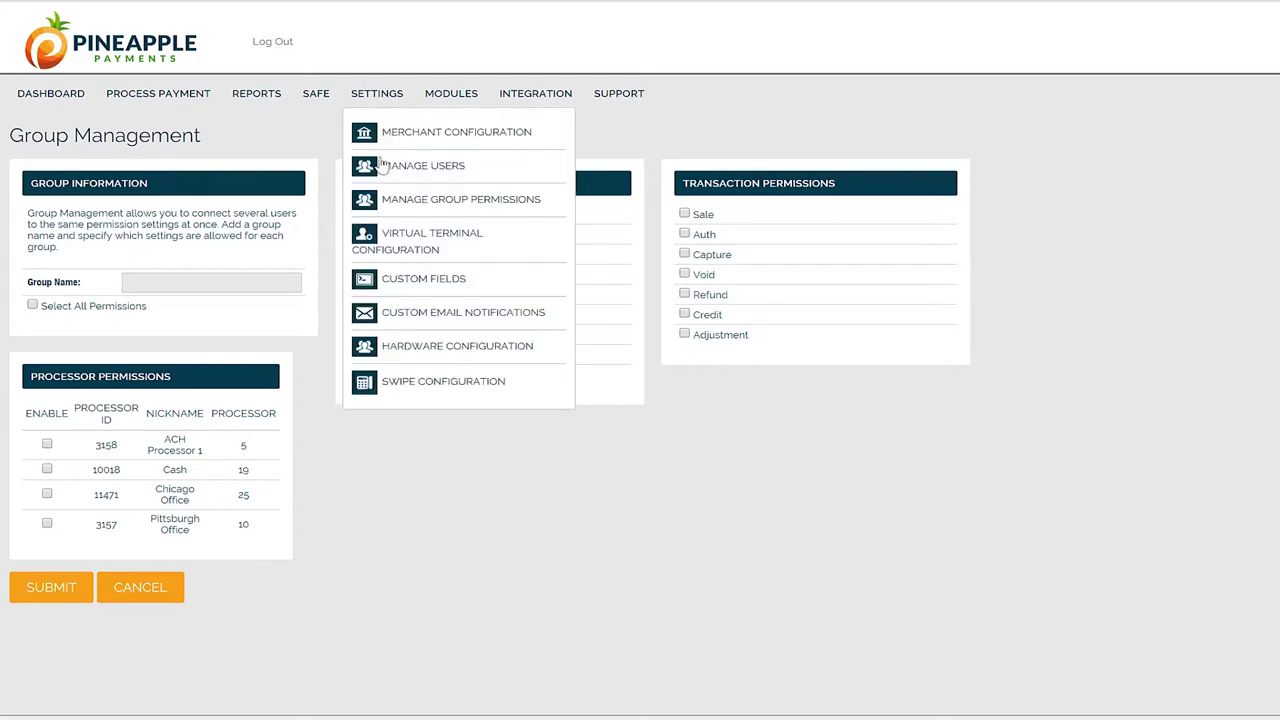
Add a new user in User Management and assign it to the Sales Team group
{"action": "left_click", "coordinate": [478, 175]}
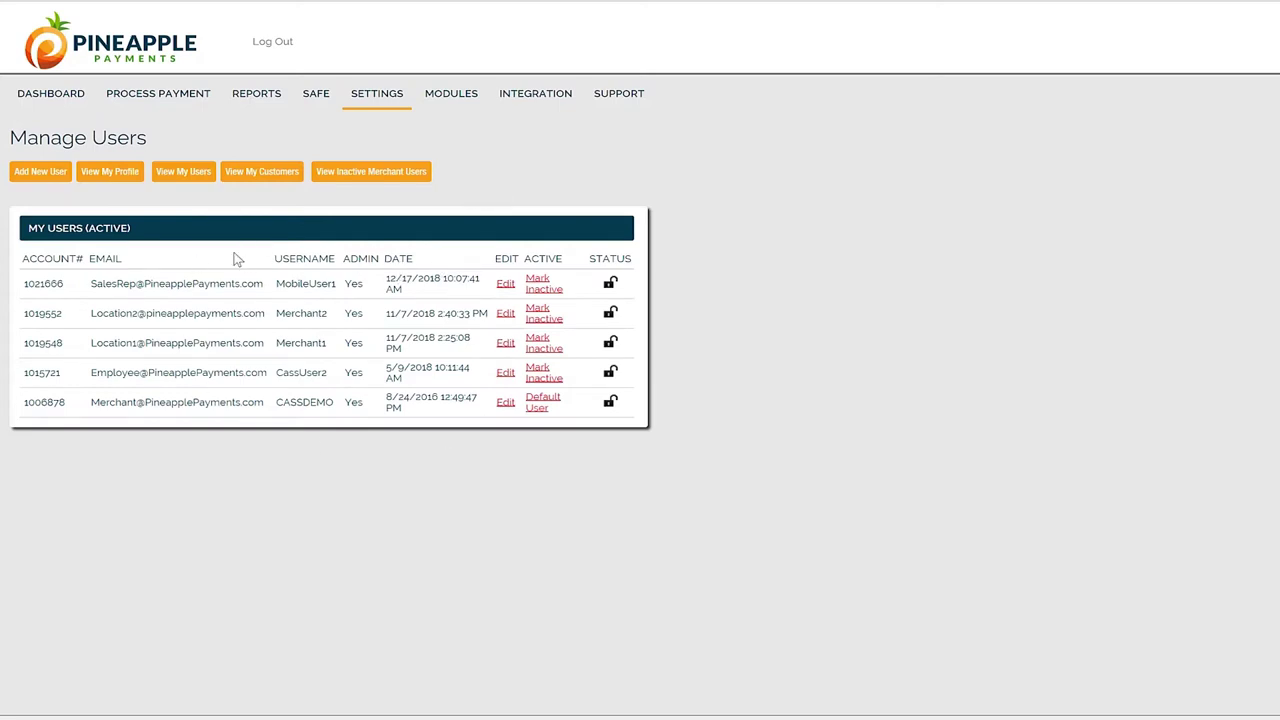
{"action": "left_click", "coordinate": [52, 174]}
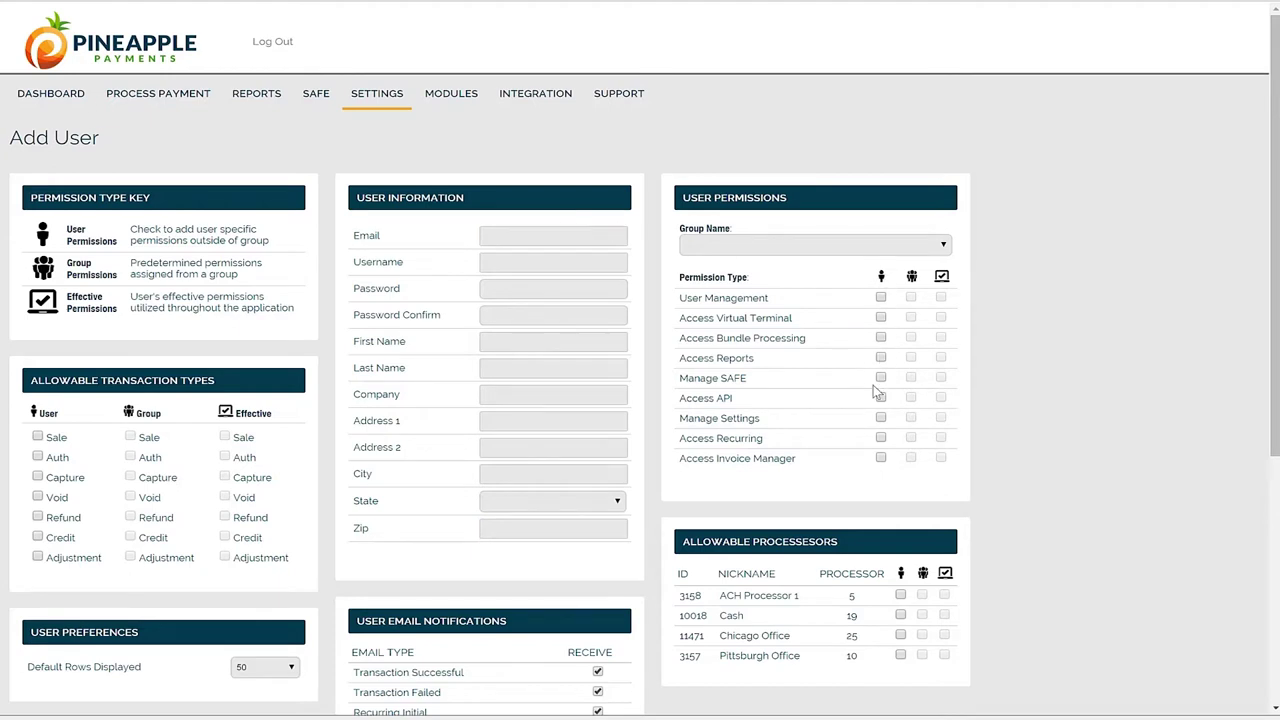
{"action": "left_click", "coordinate": [855, 245]}
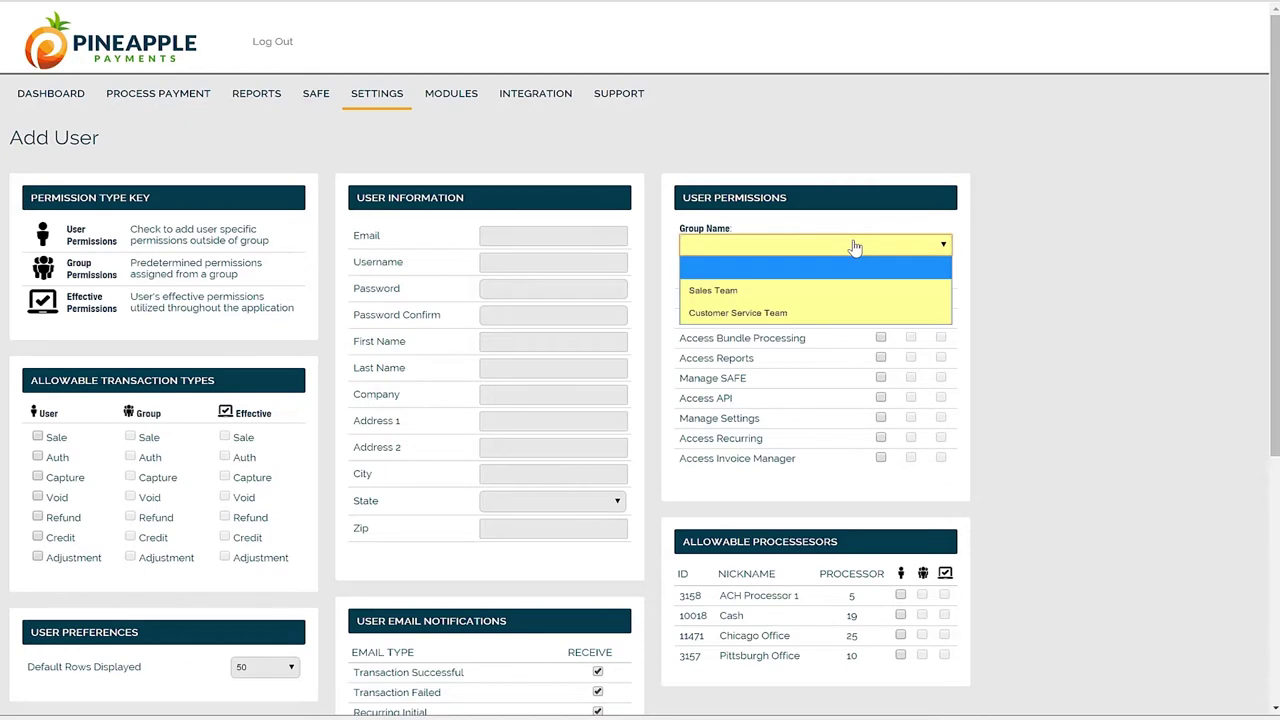
{"action": "left_click", "coordinate": [728, 290]}
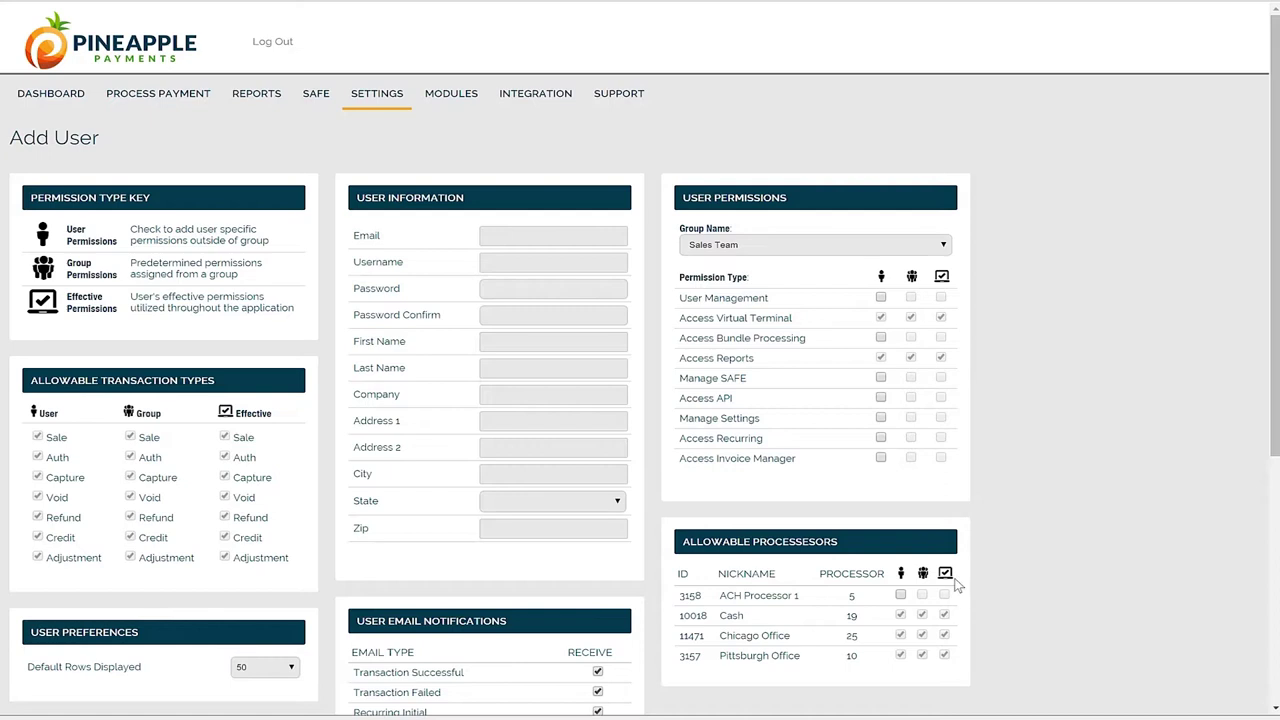
{"action": "scroll", "coordinate": [533, 386], "scroll_direction": "down", "scroll_amount": 1}
{"action": "scroll", "coordinate": [535, 392], "scroll_direction": "down", "scroll_amount": 4}
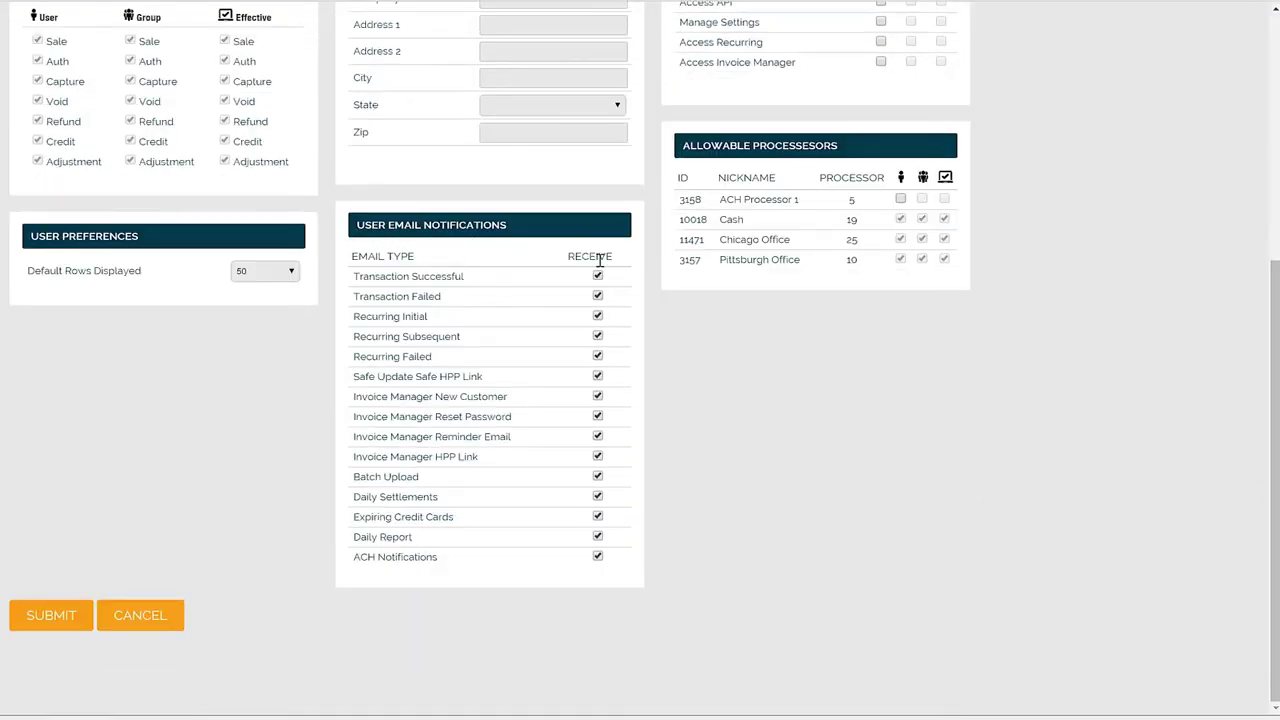
{"action": "scroll", "coordinate": [614, 557], "scroll_direction": "up", "scroll_amount": 5}
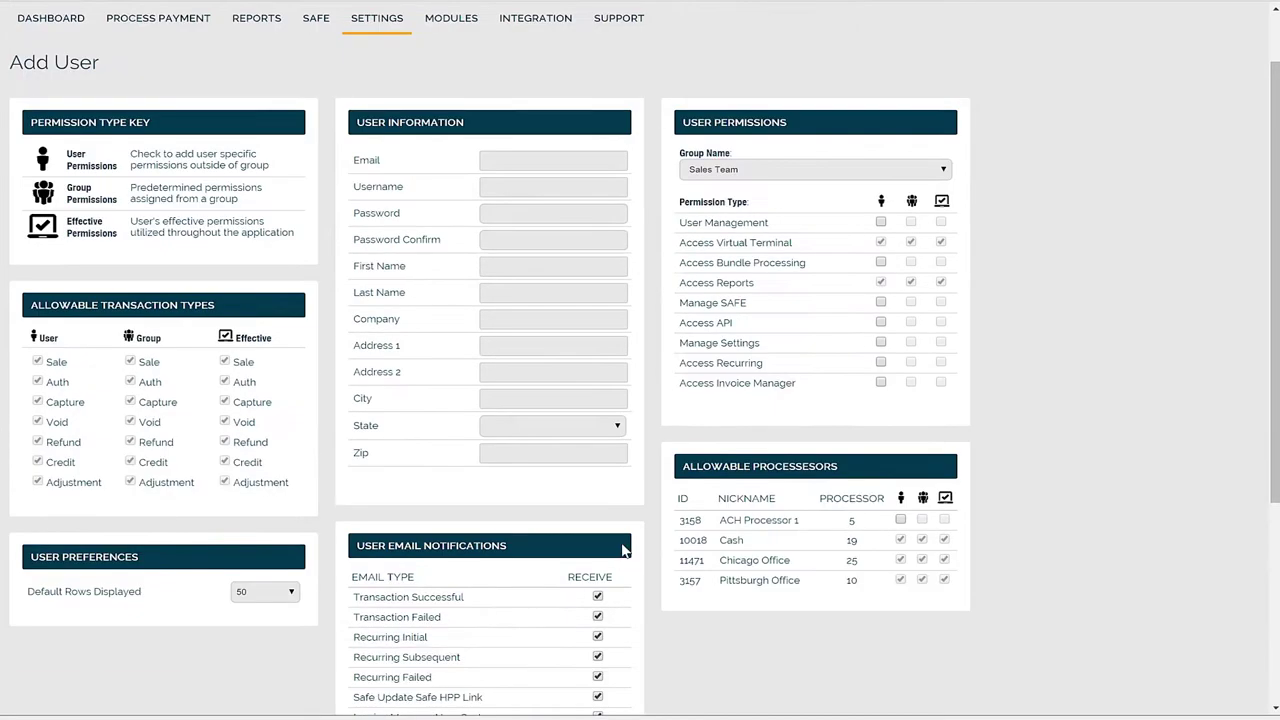
Open Custom Email Notifications and view the Failed, then Successful Email Receipt templates
{"action": "mouse_move", "coordinate": [372, 94]}
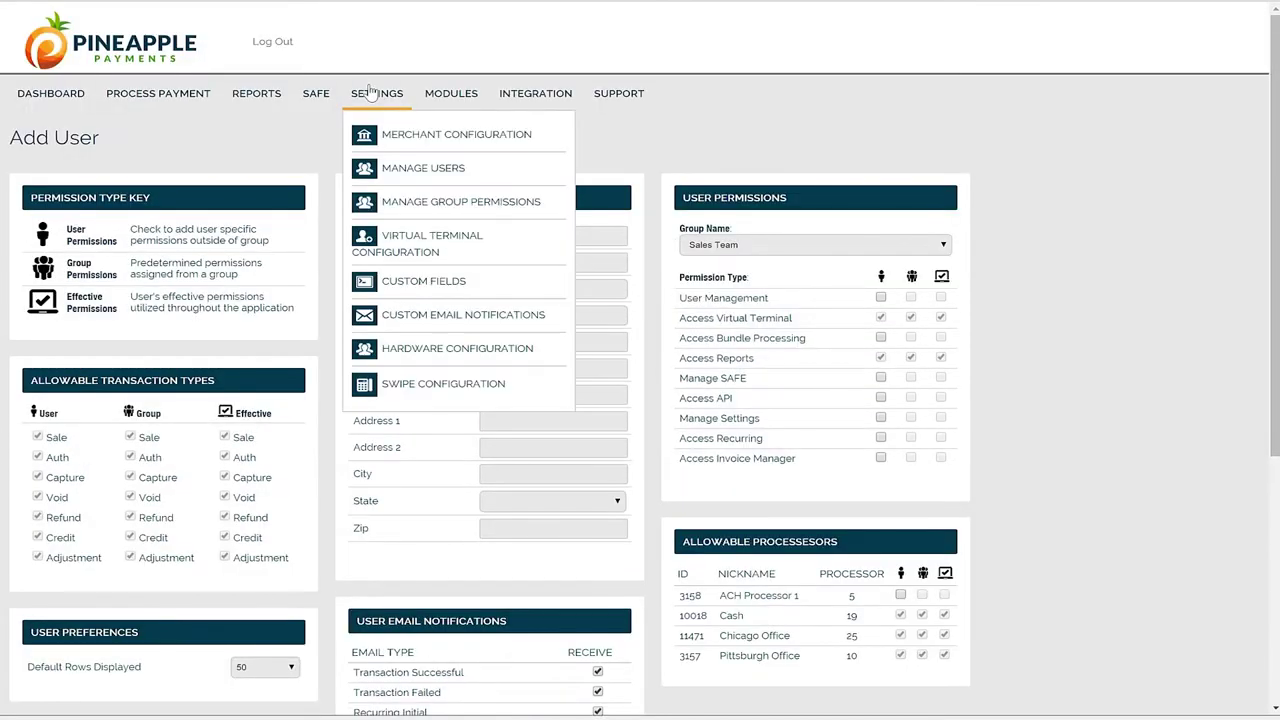
{"action": "left_click", "coordinate": [545, 318]}
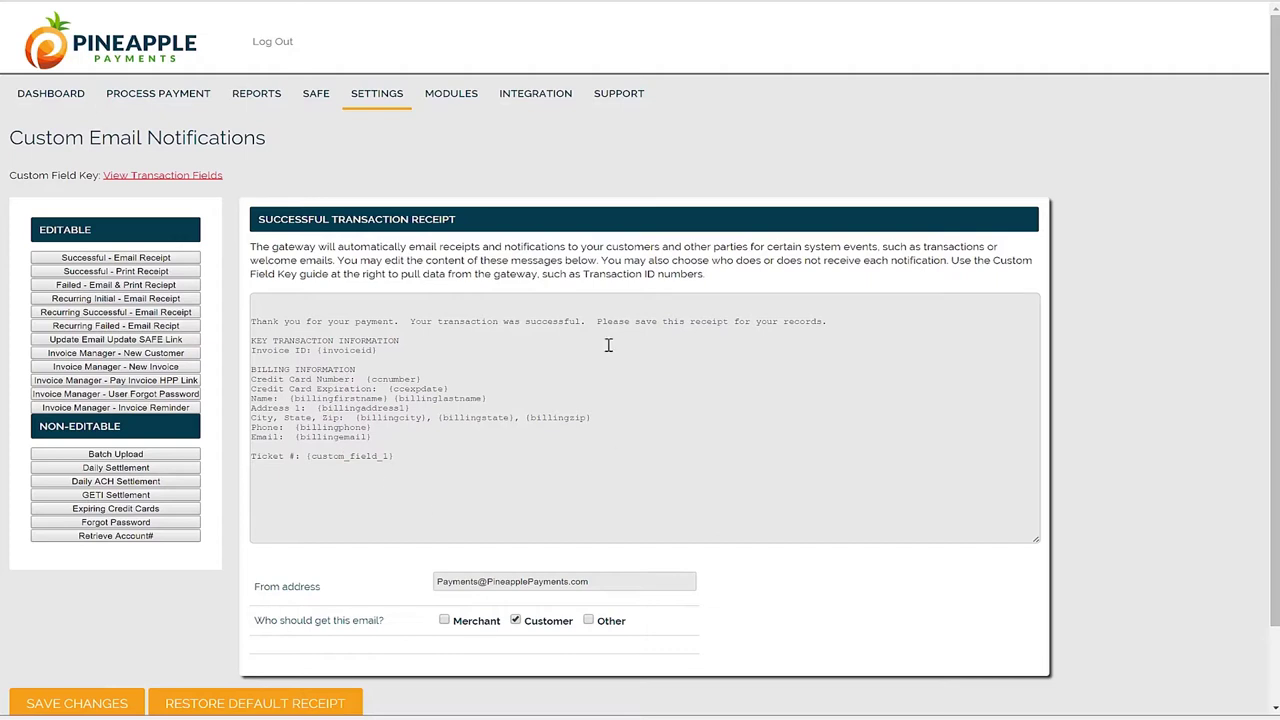
{"action": "left_click", "coordinate": [128, 285]}
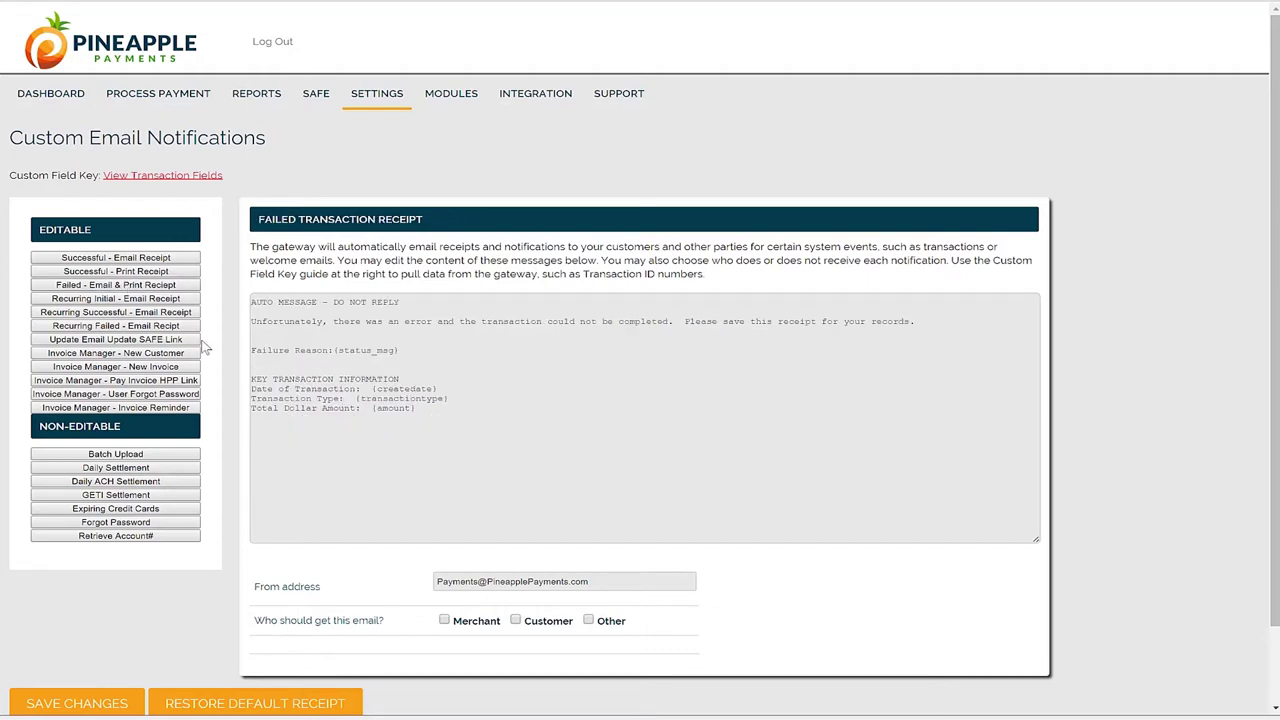
{"action": "left_click", "coordinate": [127, 258]}
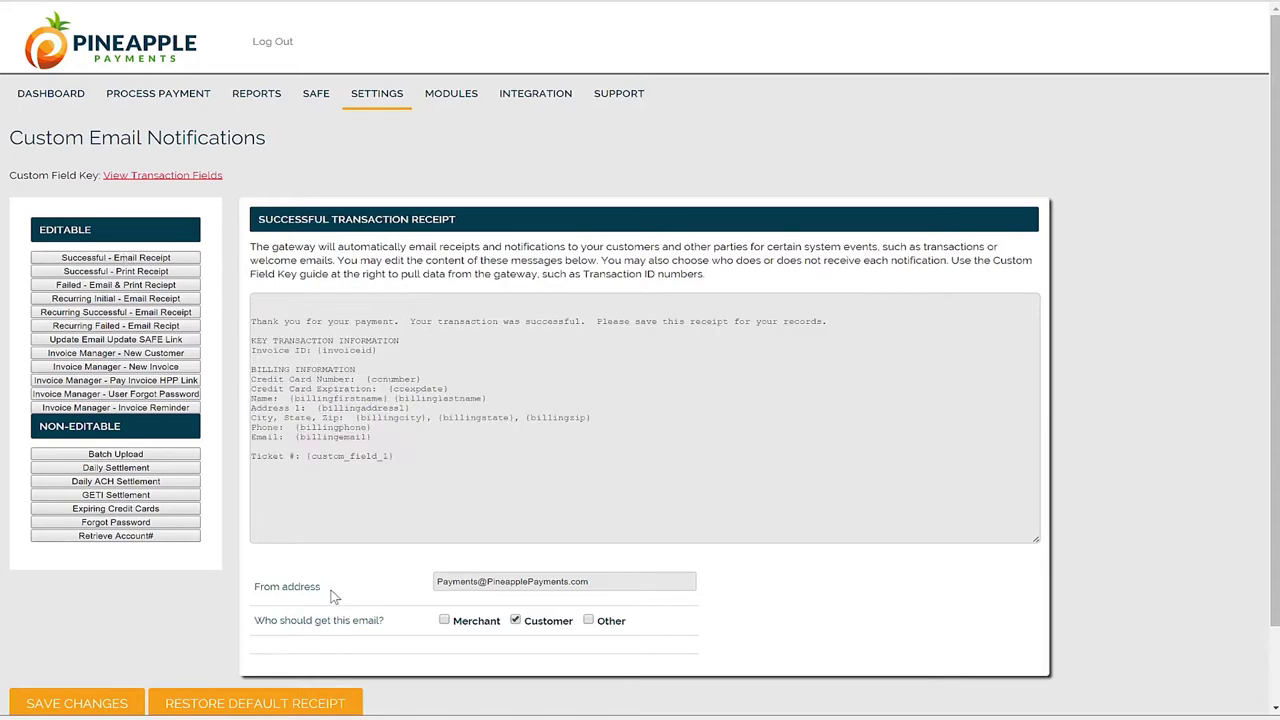
Highlight the Successful receipt's From address and recipient settings, showing it goes only to the Customer
{"action": "left_click_drag", "start_coordinate": [322, 587], "coordinate": [269, 587]}
{"action": "left_click", "coordinate": [438, 583]}
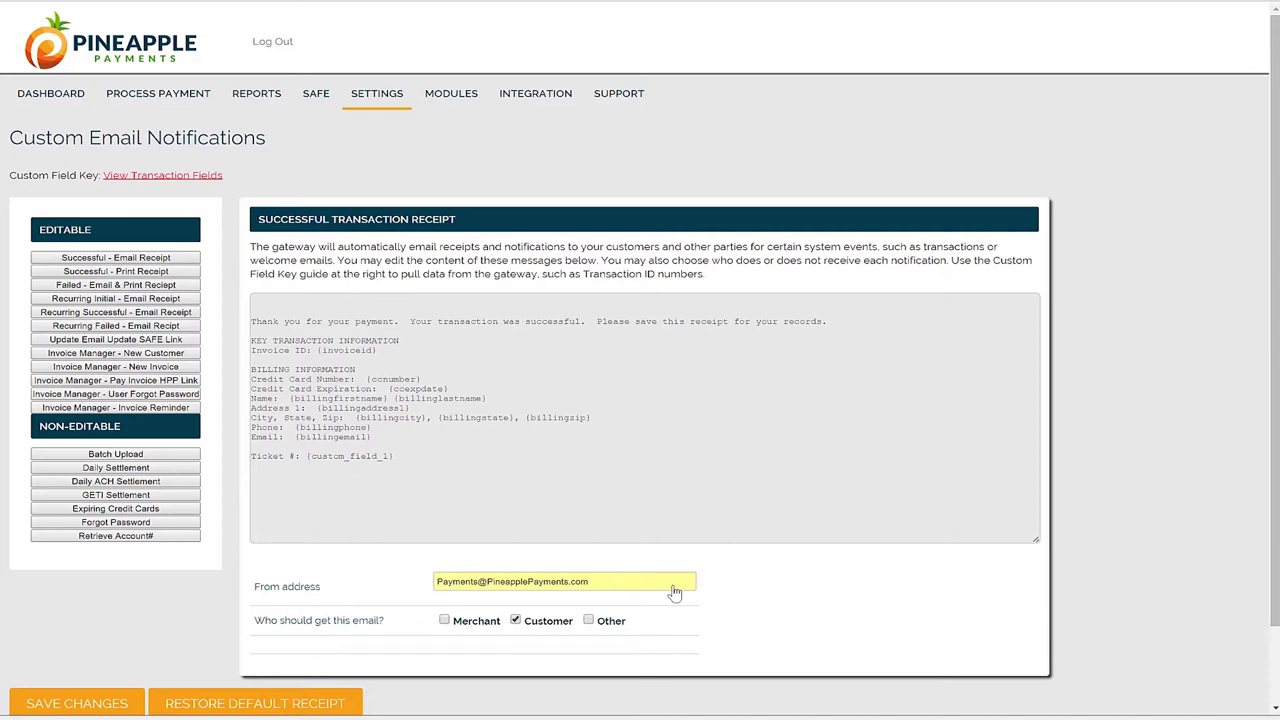
{"action": "scroll", "coordinate": [372, 584], "scroll_direction": "down", "scroll_amount": 1}
{"action": "left_click_drag", "start_coordinate": [391, 540], "coordinate": [257, 533]}
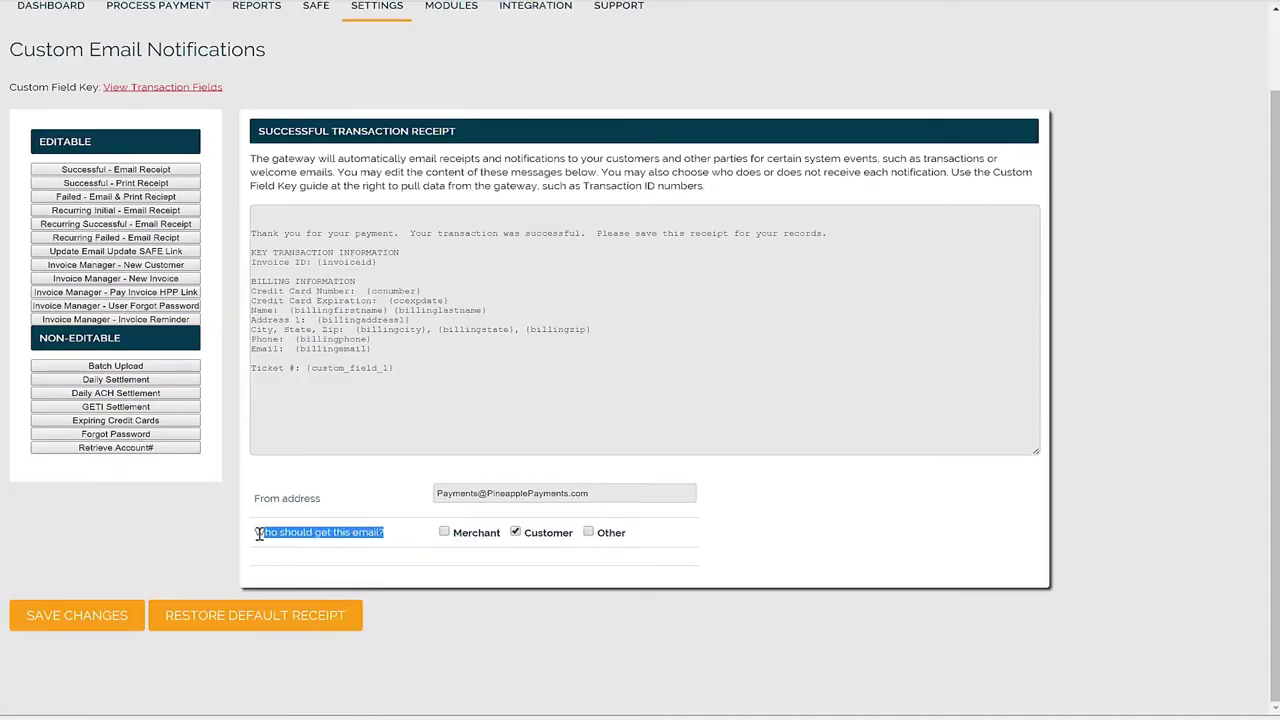
{"action": "left_click", "coordinate": [352, 544]}
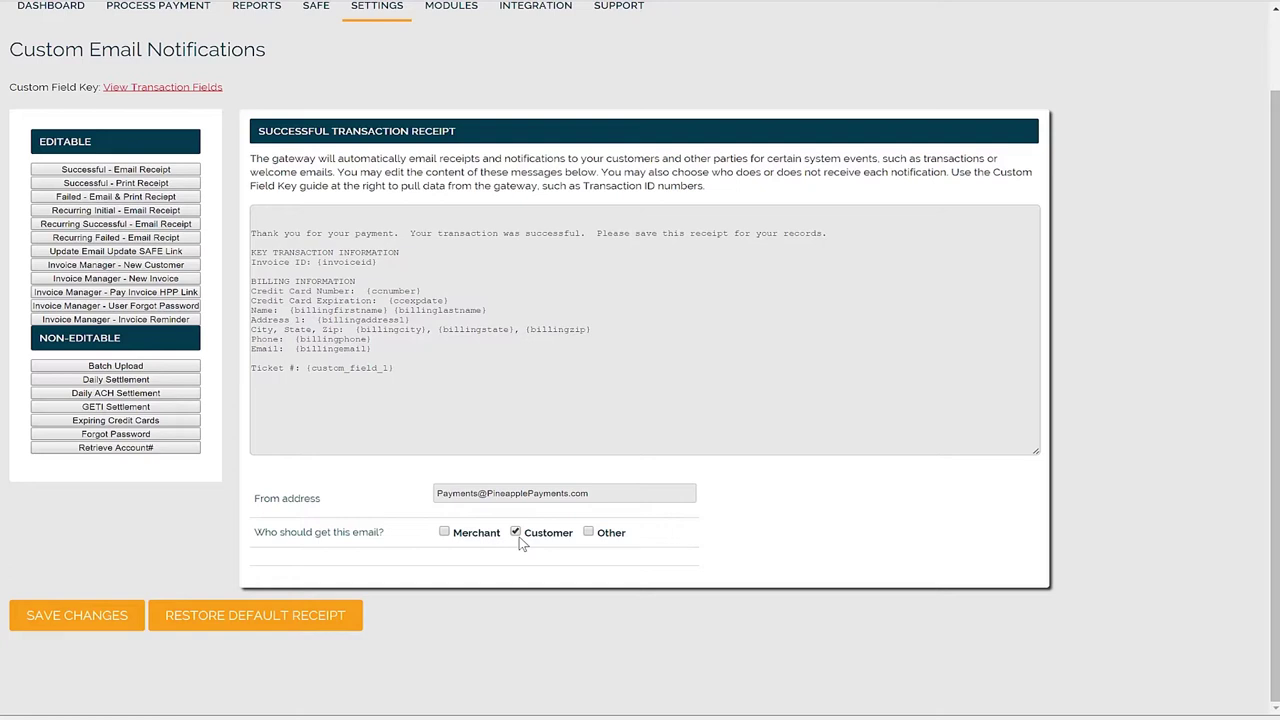
Add the Merchant as a recipient of the Successful Transaction Receipt email
{"action": "left_click", "coordinate": [449, 534]}
{"action": "scroll", "coordinate": [456, 548], "scroll_direction": "up", "scroll_amount": 2}
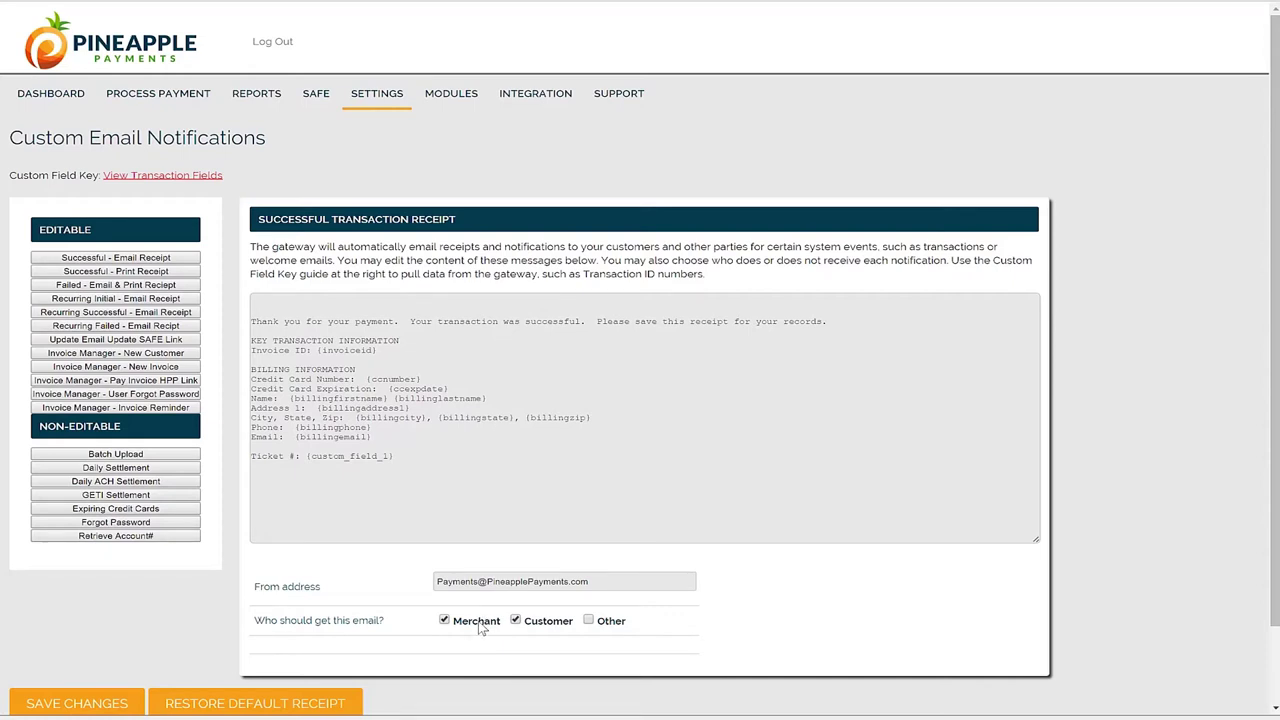
{"action": "scroll", "coordinate": [478, 635], "scroll_direction": "down", "scroll_amount": 1}
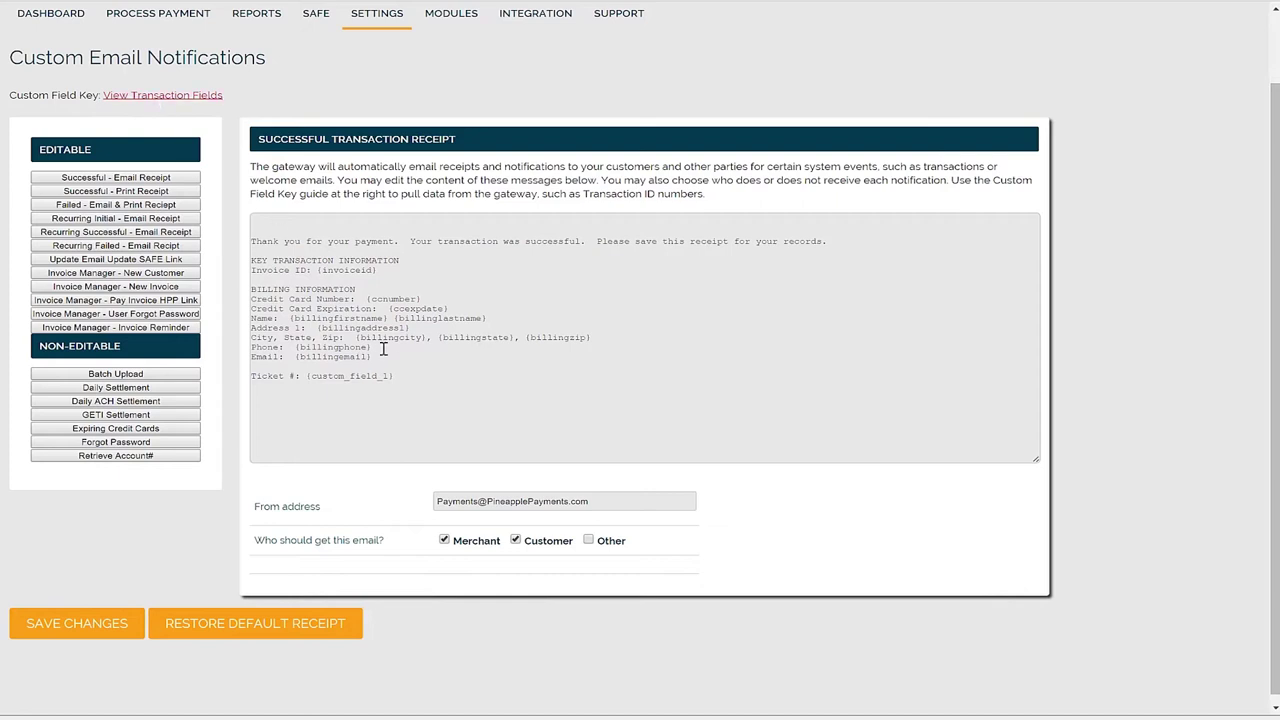
Highlight and then deselect the Ticket # custom field line
{"action": "left_click_drag", "start_coordinate": [396, 377], "coordinate": [250, 377]}
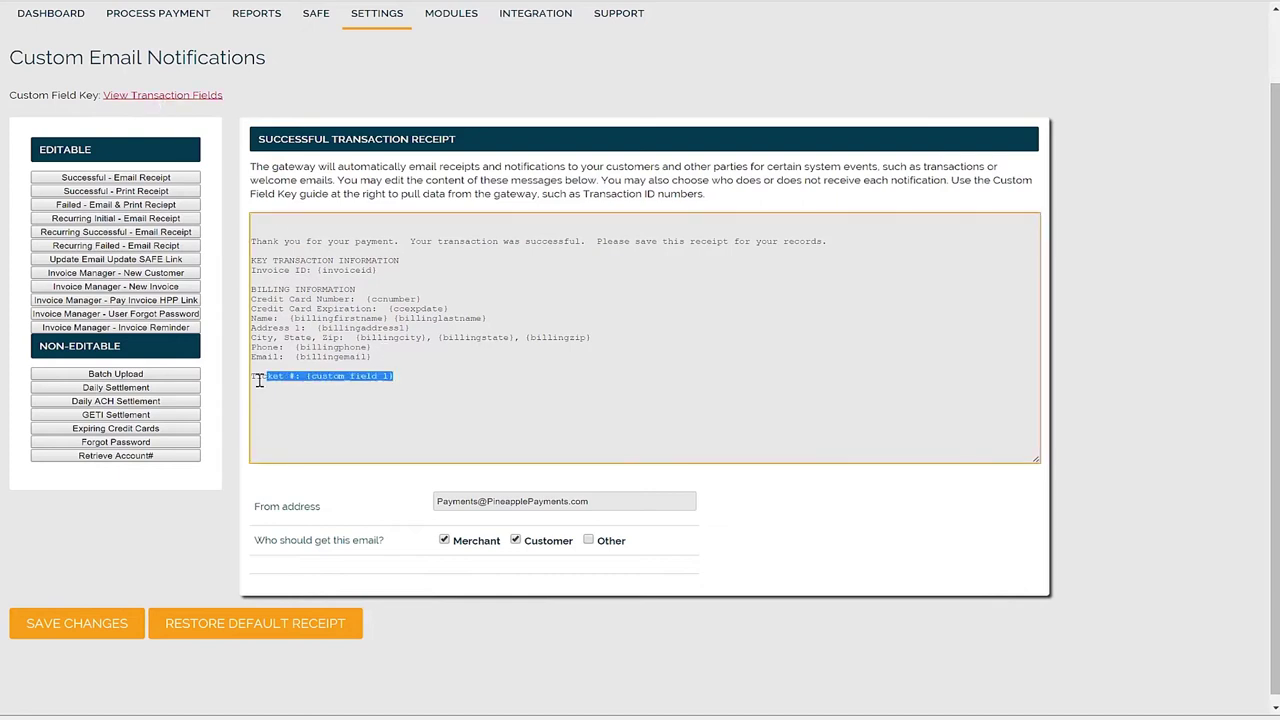
{"action": "left_click", "coordinate": [401, 377]}
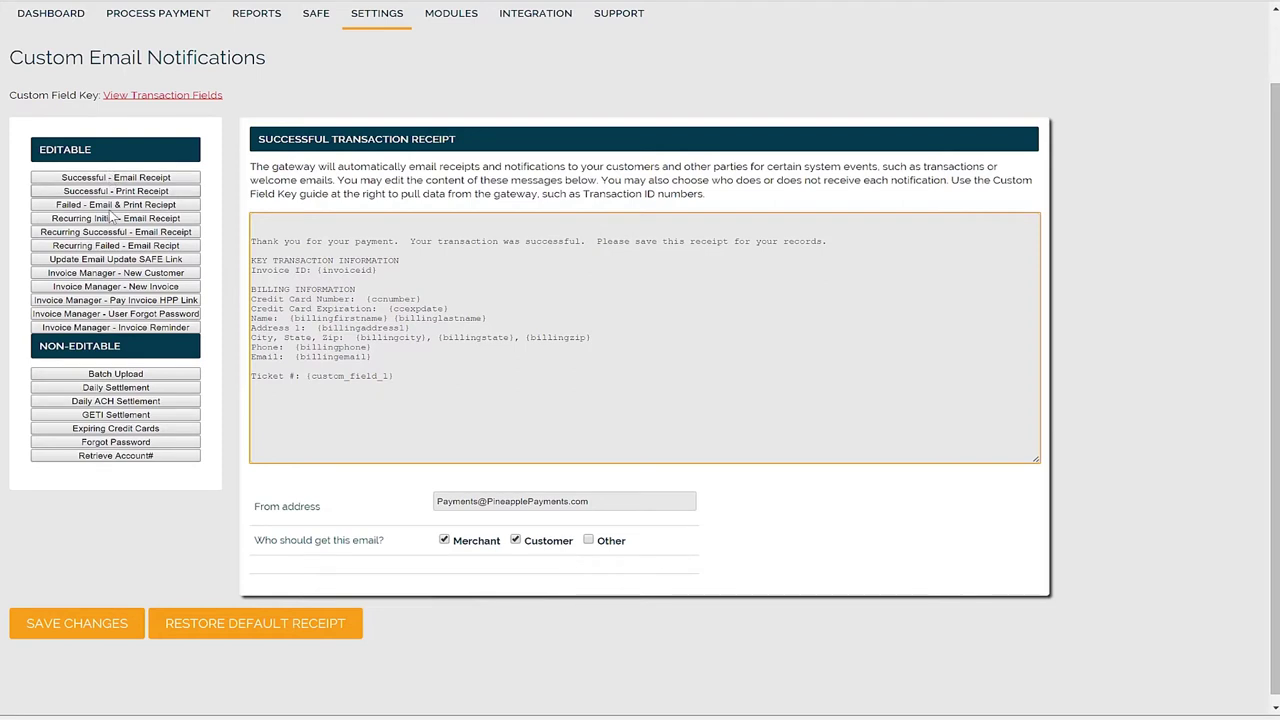
{"action": "scroll", "coordinate": [364, 236], "scroll_direction": "up", "scroll_amount": 2}
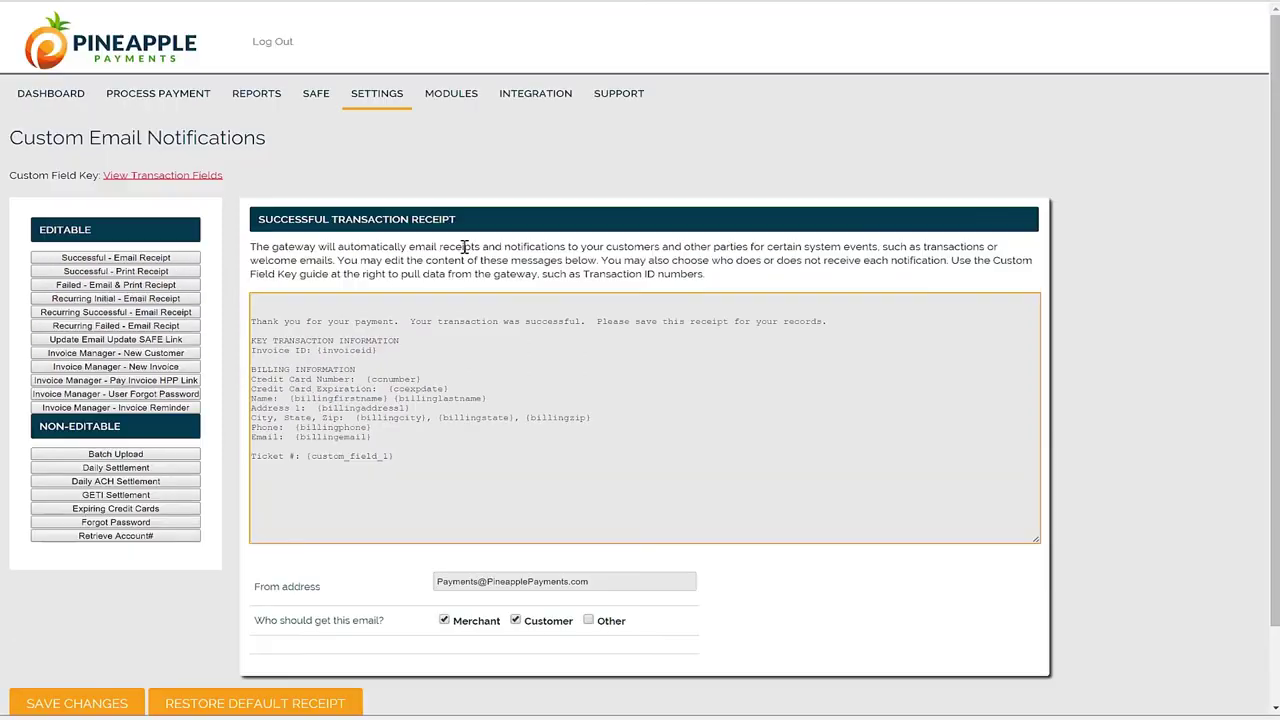
{"action": "mouse_move", "coordinate": [395, 97]}
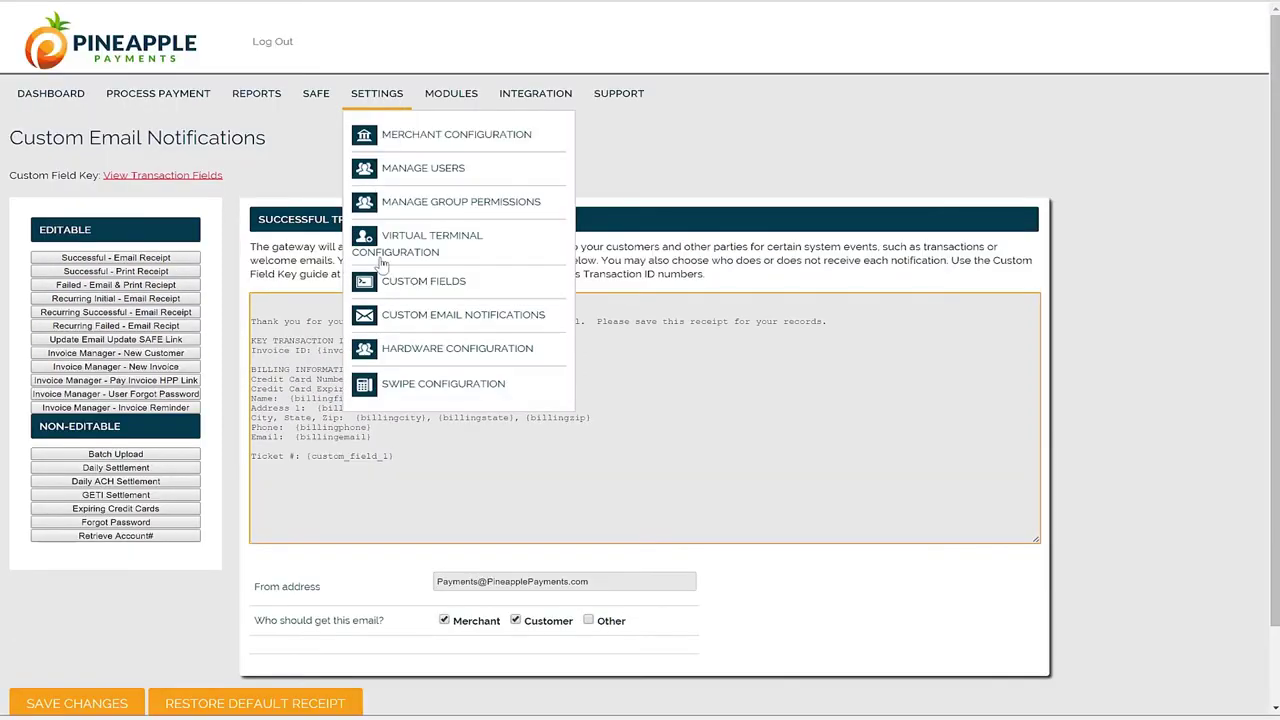
Review the type options for unused custom field 2, keep Text Box, and return to the Custom Fields list
{"action": "left_click", "coordinate": [490, 287]}
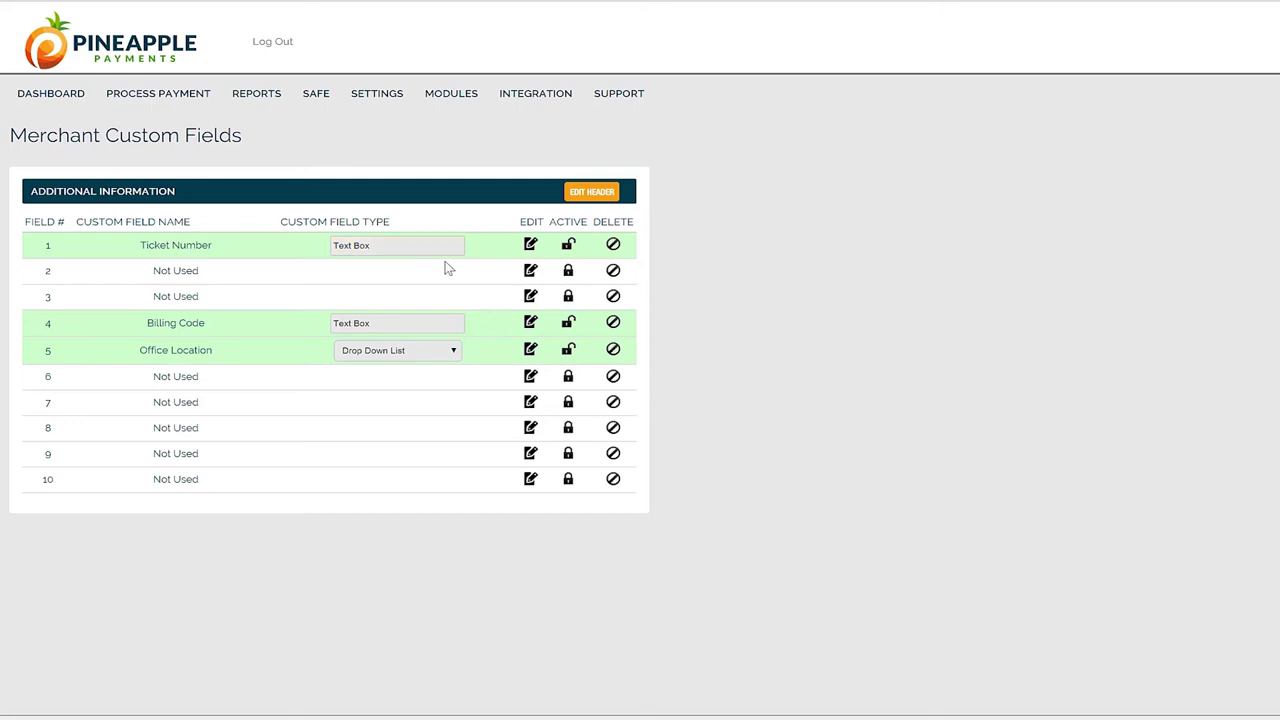
{"action": "left_click", "coordinate": [531, 271]}
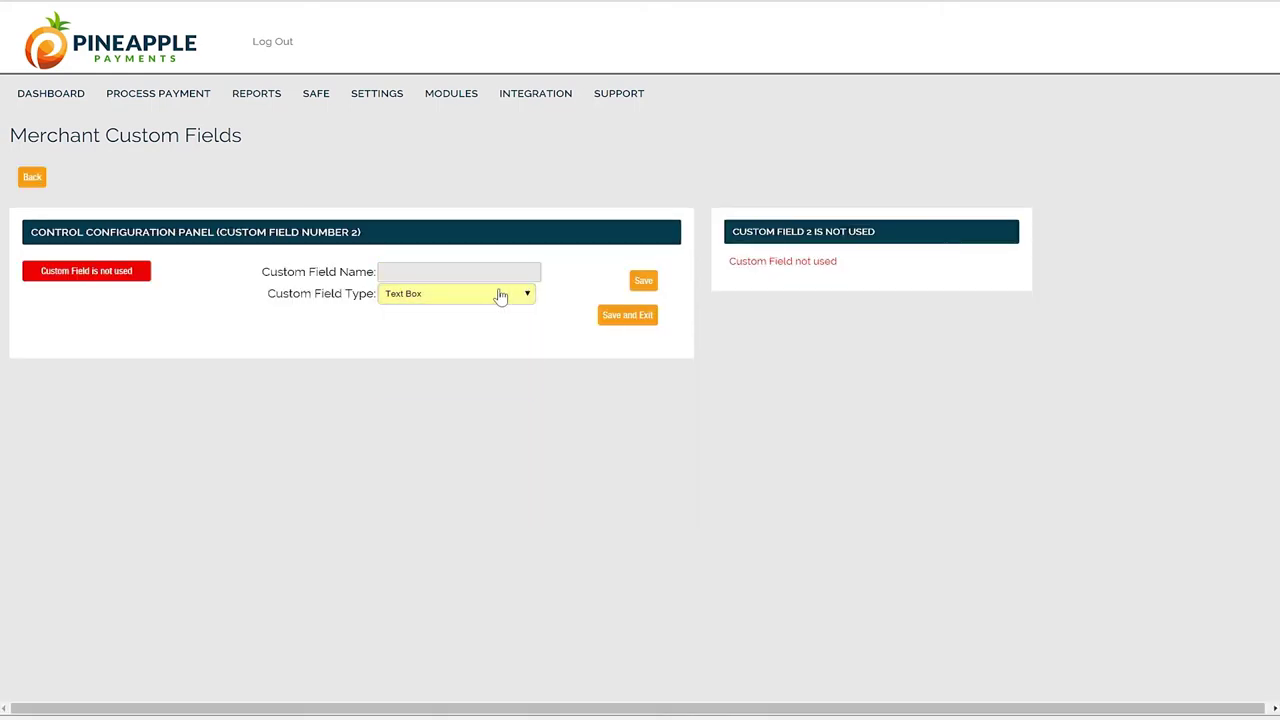
{"action": "left_click", "coordinate": [500, 293]}
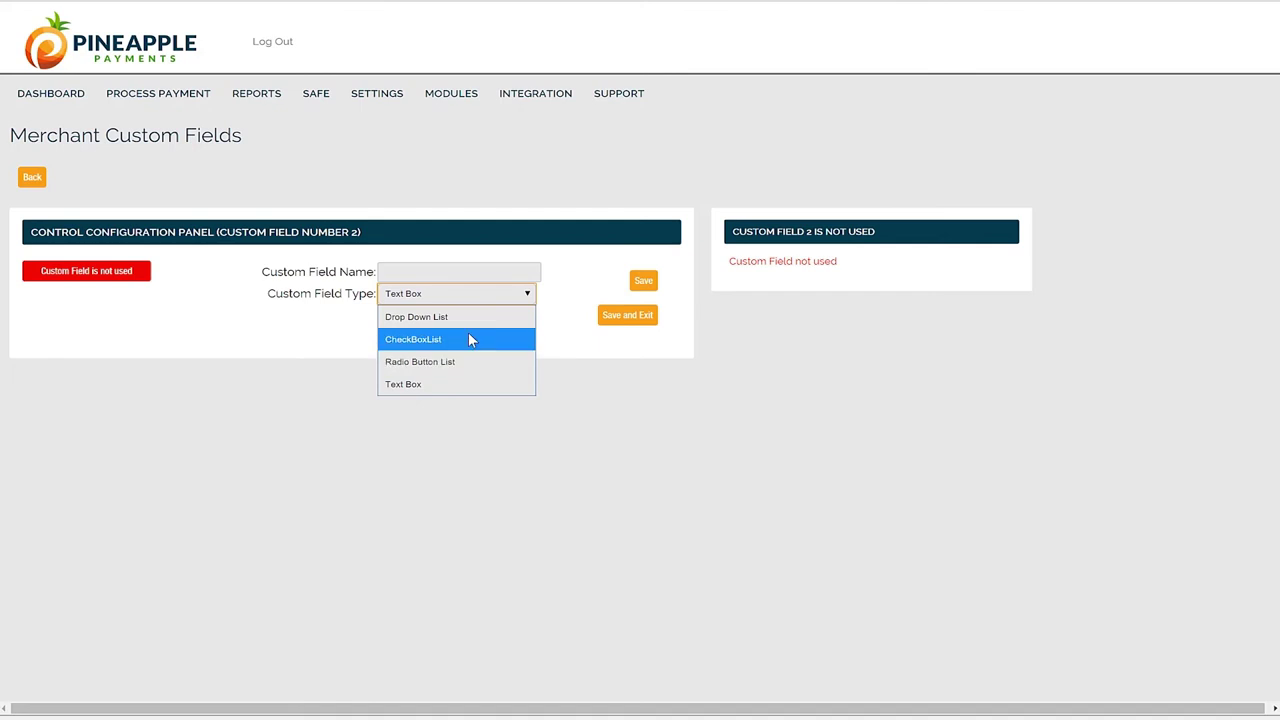
{"action": "left_click", "coordinate": [441, 197]}
{"action": "mouse_move", "coordinate": [388, 110]}
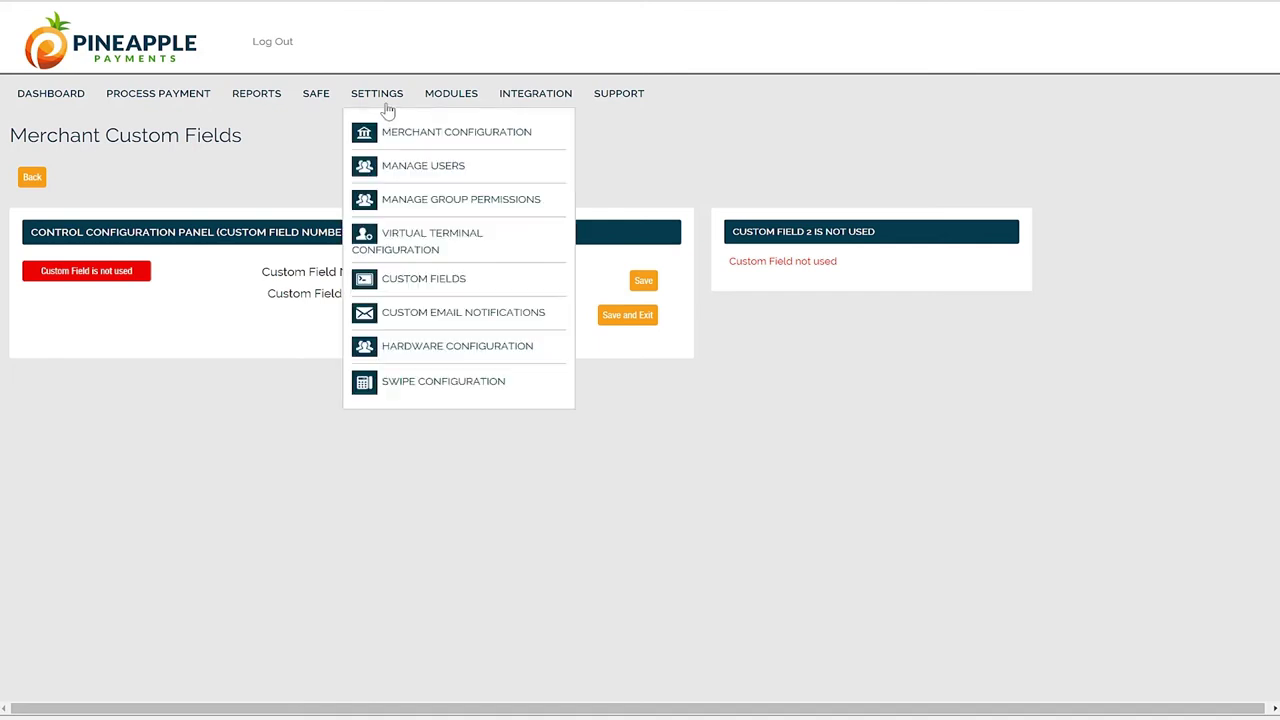
{"action": "left_click", "coordinate": [468, 286]}
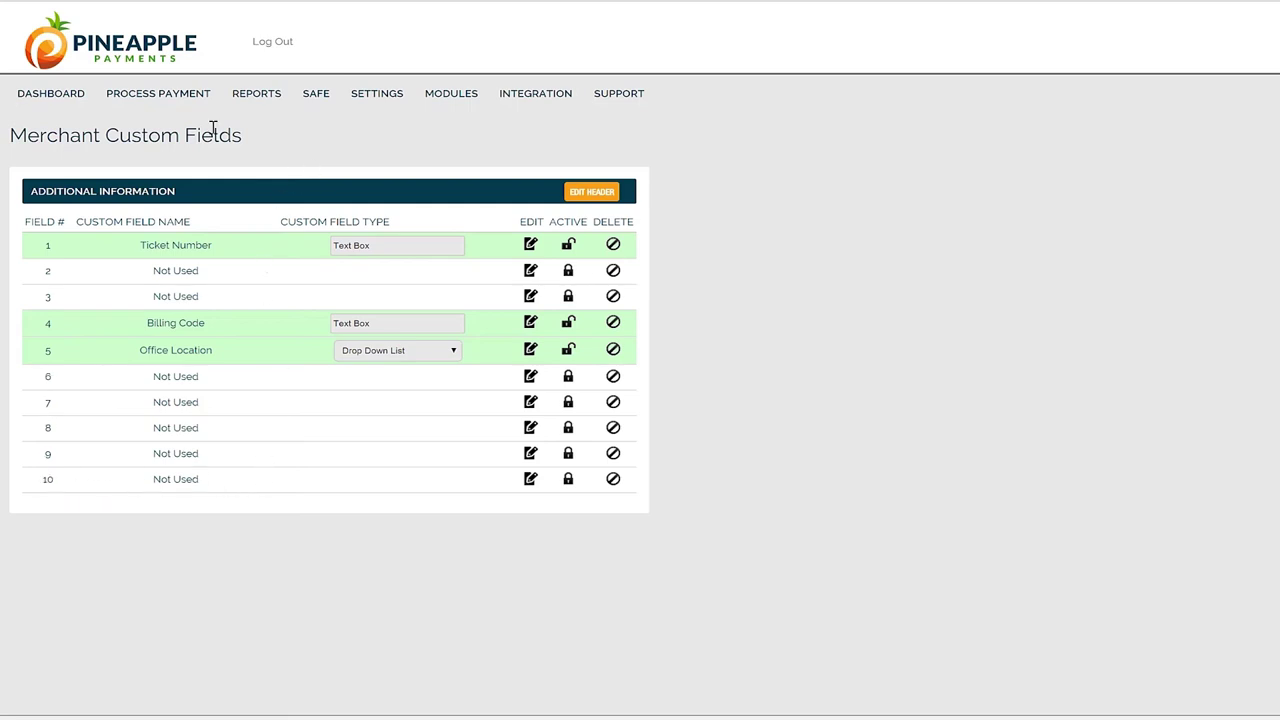
Go to the Merchant Configuration settings page
{"action": "mouse_move", "coordinate": [158, 93]}
{"action": "mouse_move", "coordinate": [256, 98]}
{"action": "mouse_move", "coordinate": [401, 103]}
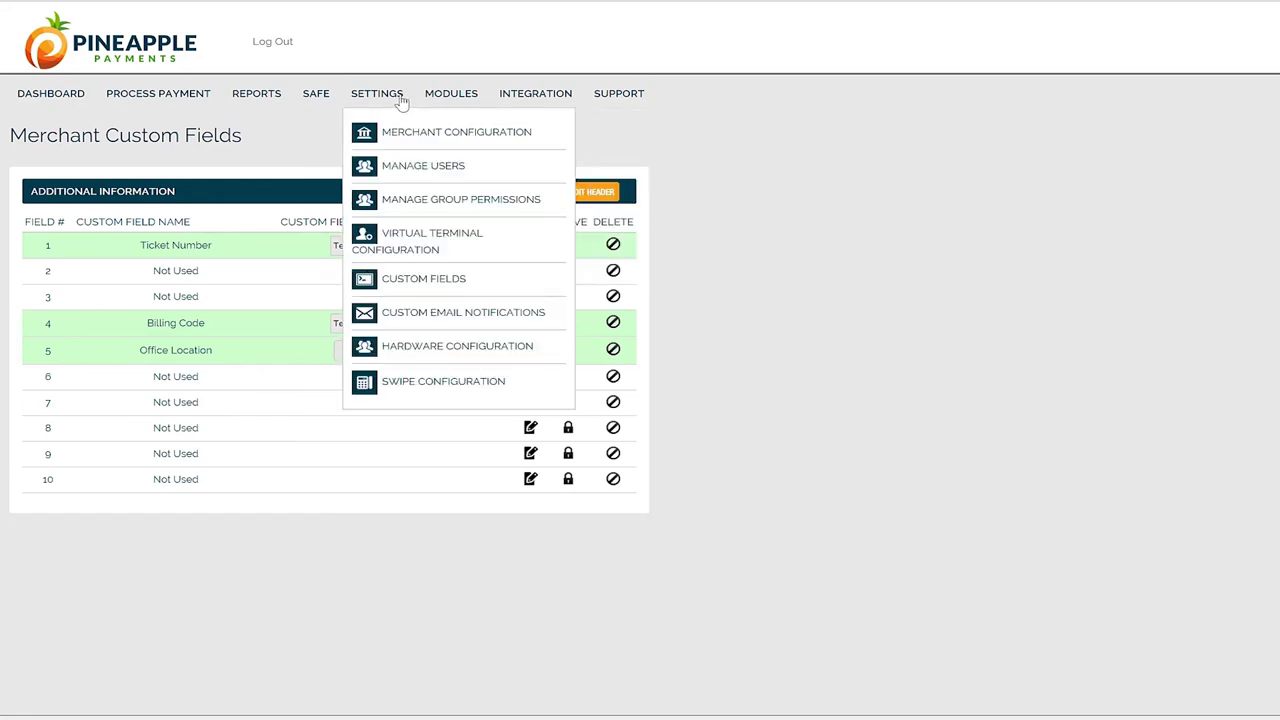
{"action": "left_click", "coordinate": [401, 100]}
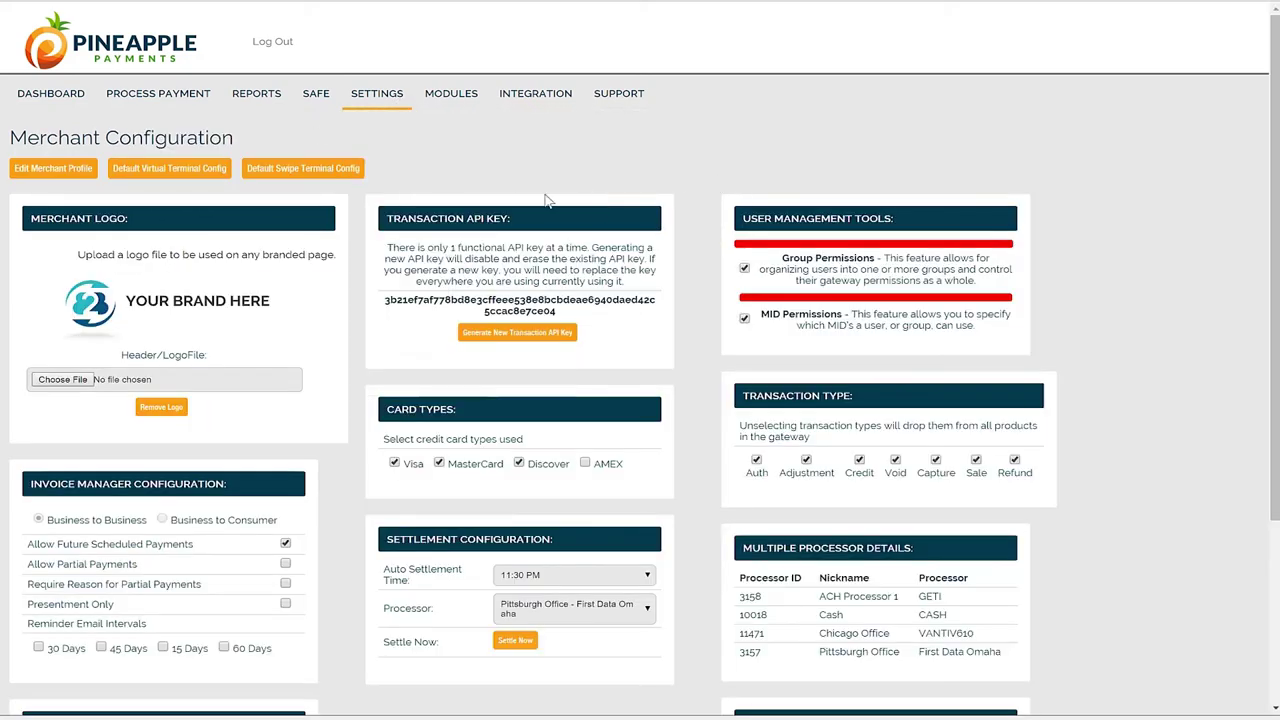